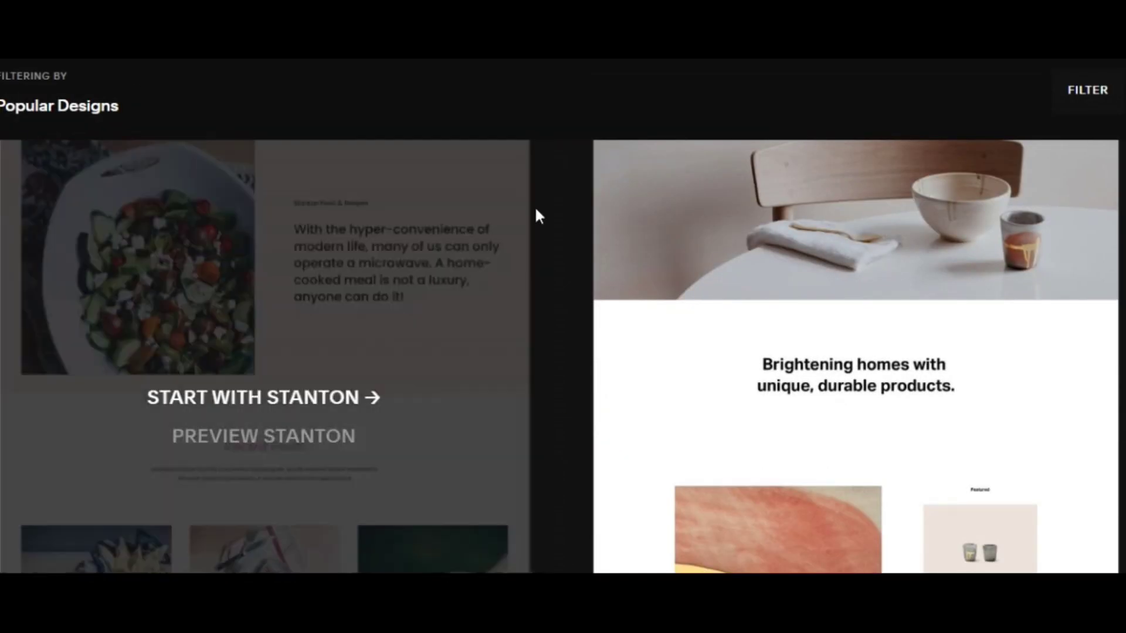
Start a new website from the Stanton template, dismissing the creation error and retrying
mouse_move(767, 307)
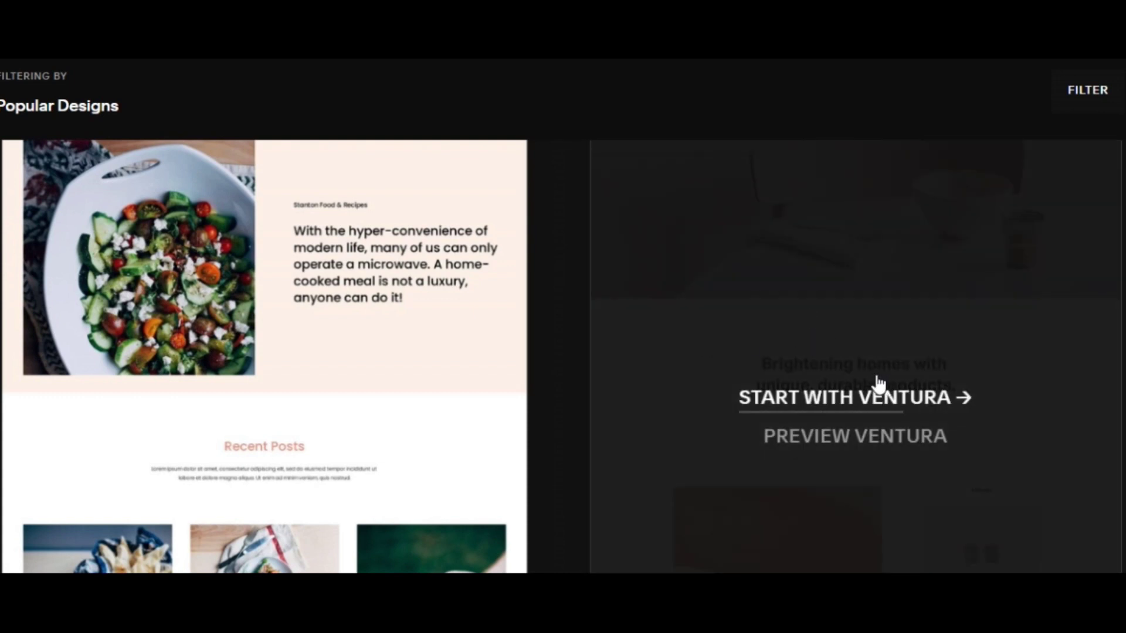
mouse_move(372, 361)
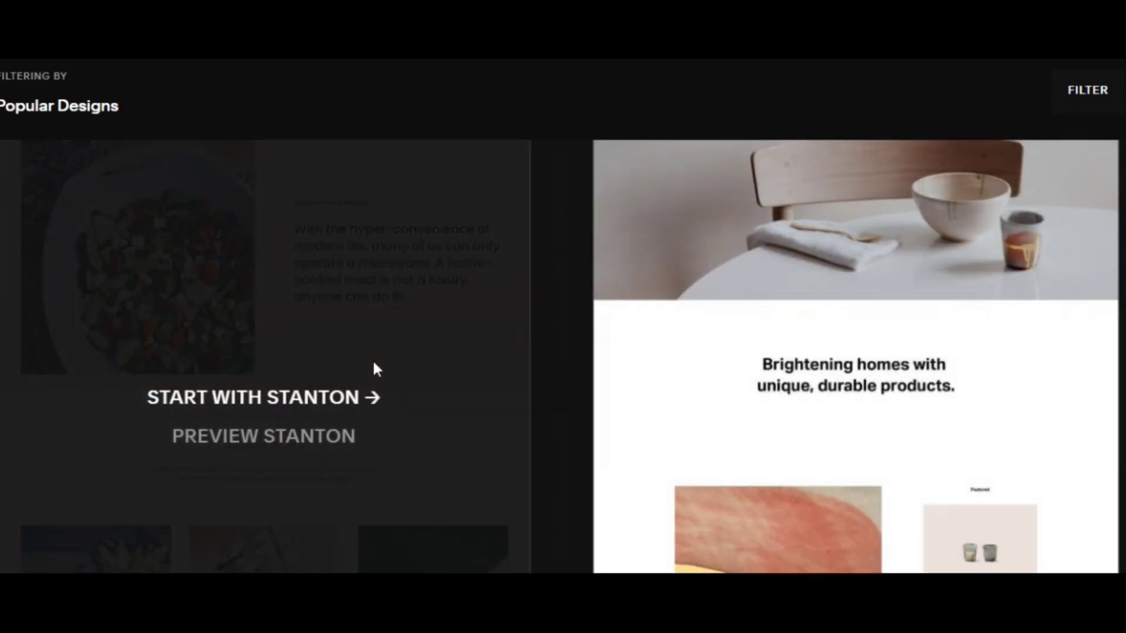
left_click(308, 400)
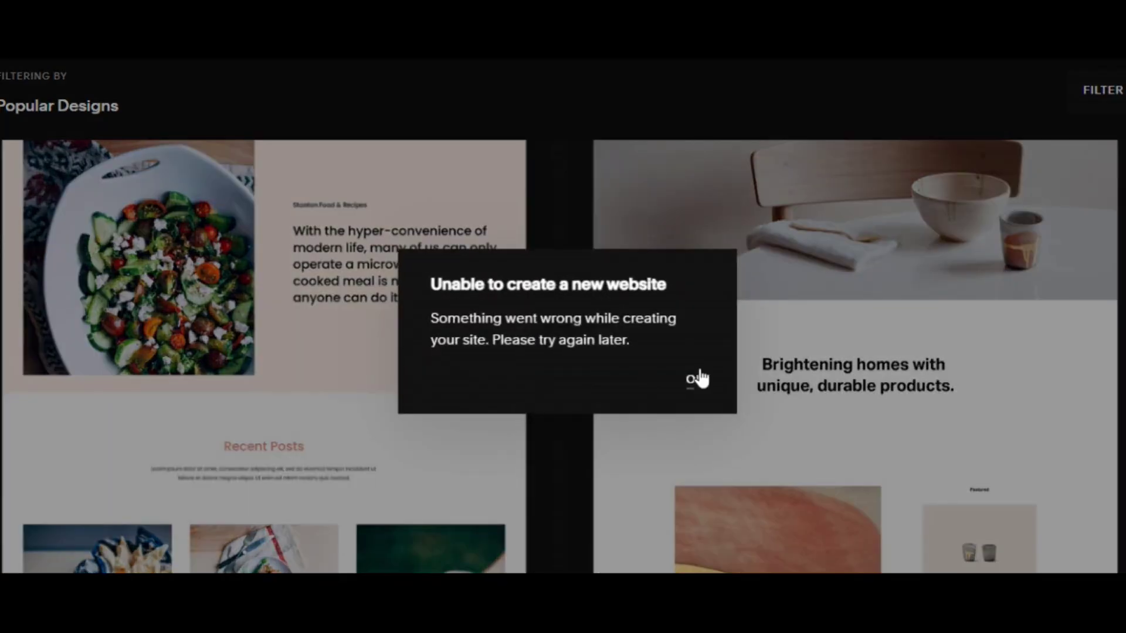
left_click(694, 381)
mouse_move(390, 385)
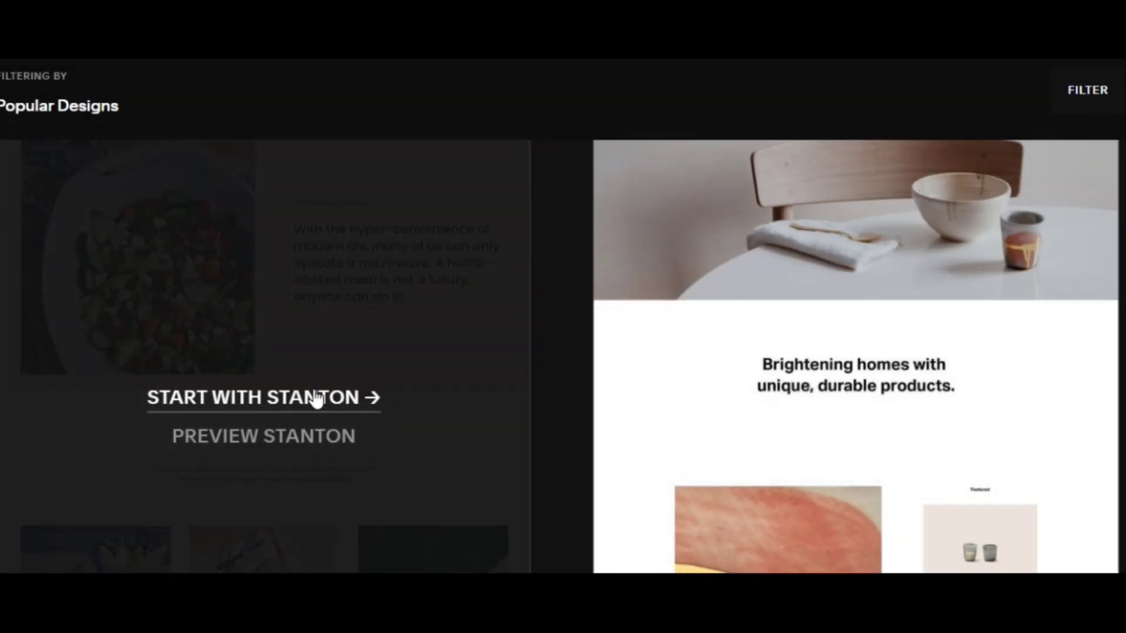
left_click(318, 399)
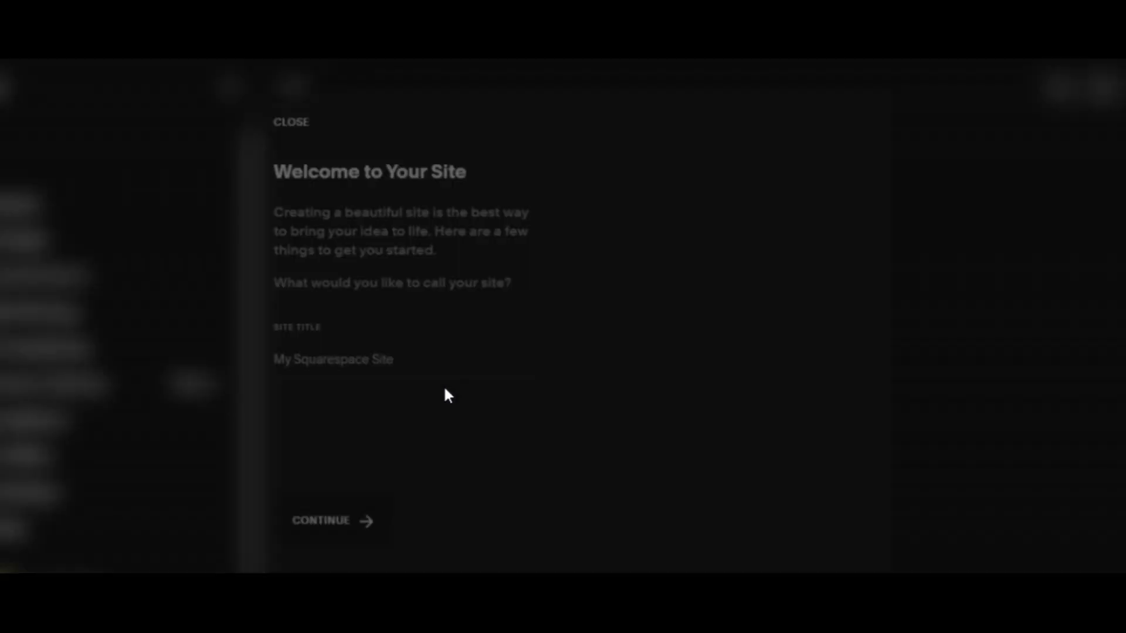
Set the site title to "sq" and go through the welcome tour to its end
left_click(420, 359)
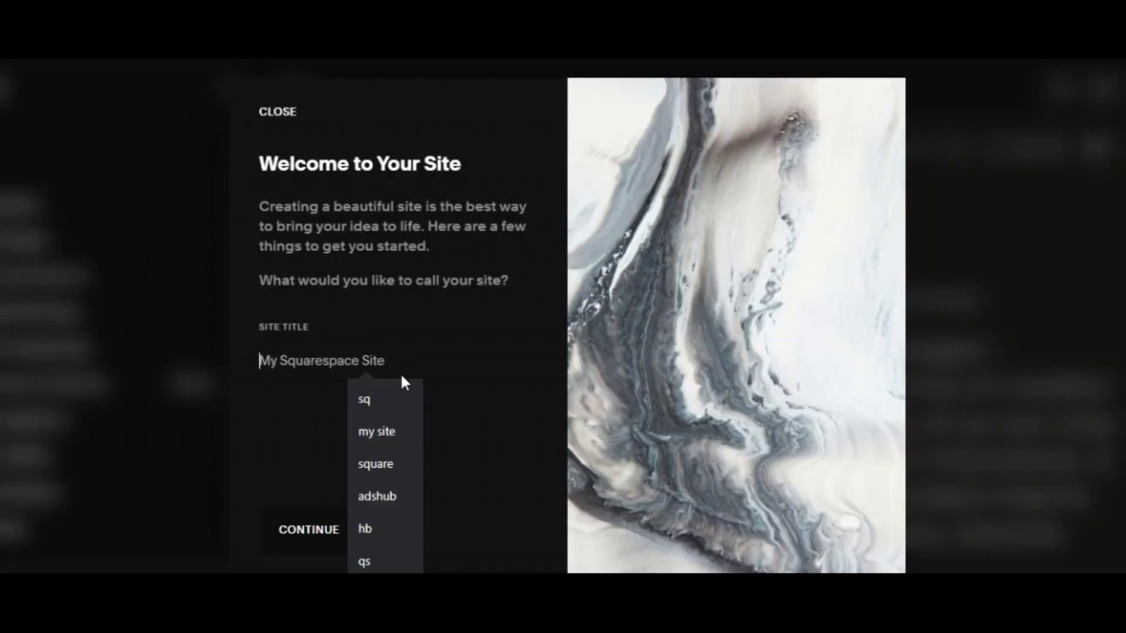
left_click(392, 394)
left_click(329, 536)
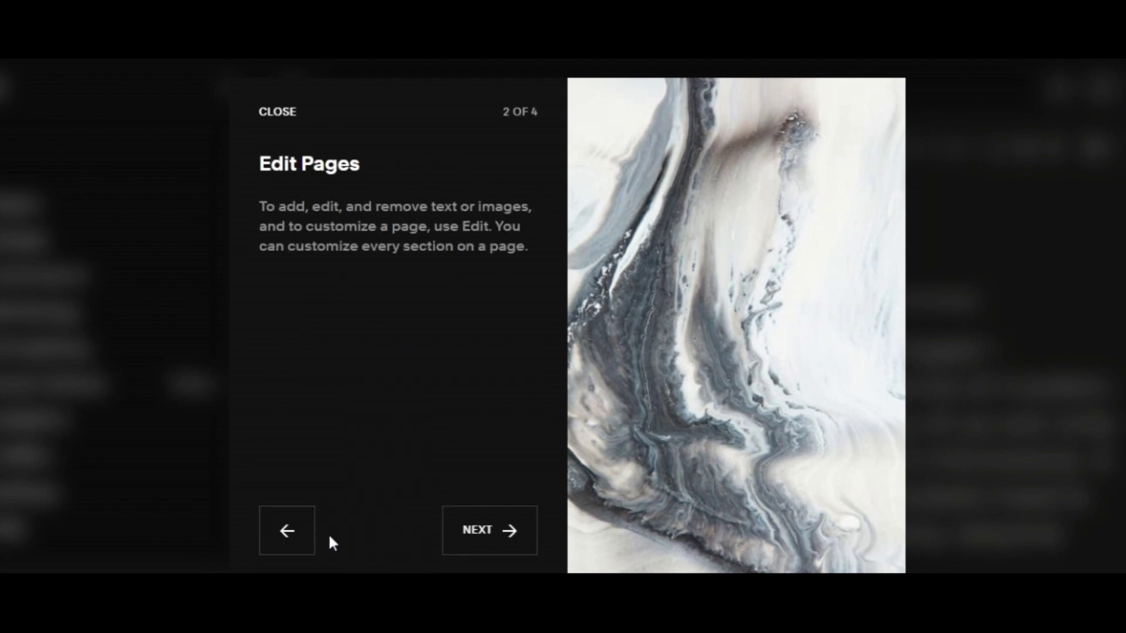
left_click(511, 534)
left_click(511, 534)
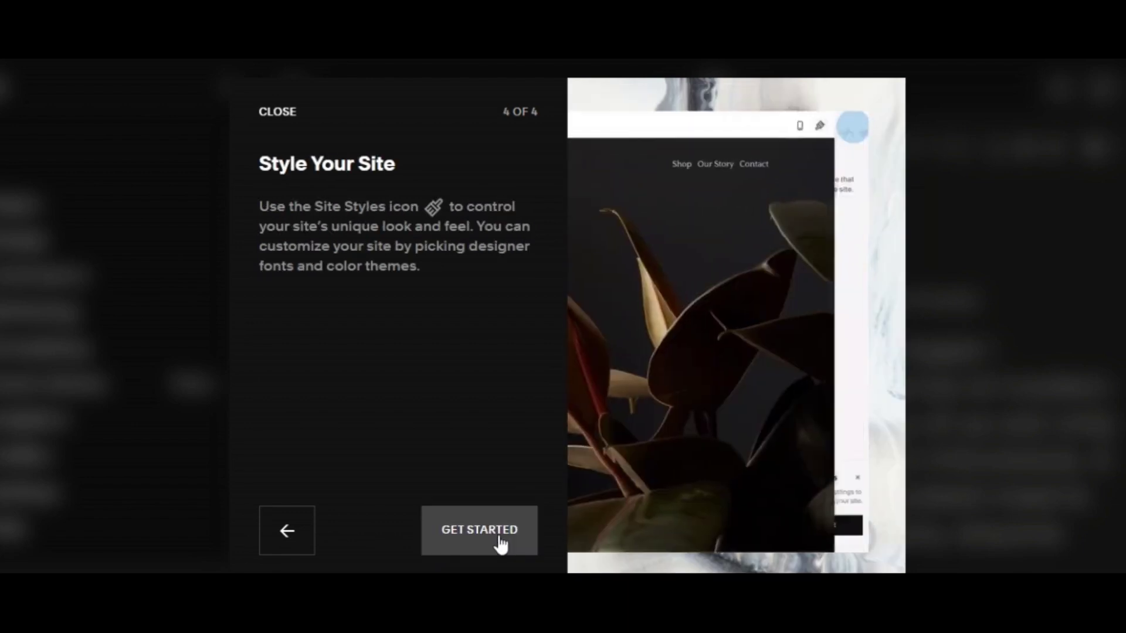
left_click(500, 542)
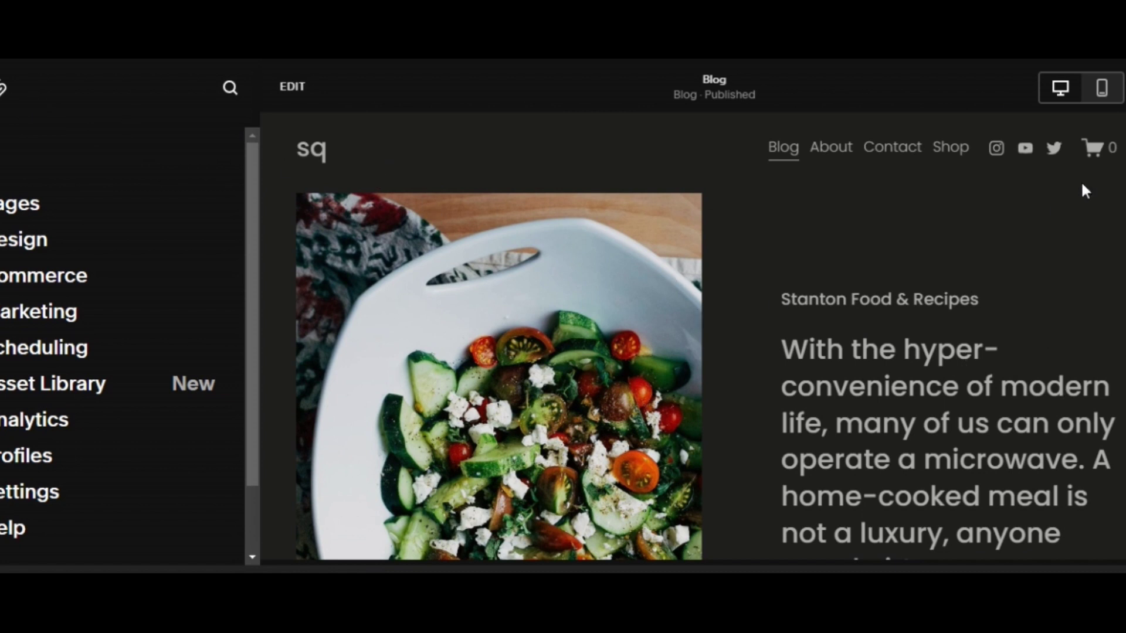
Look through the Blog page preview, from the header through the recent posts to the recipe book section
scroll(692, 337, "down", 15)
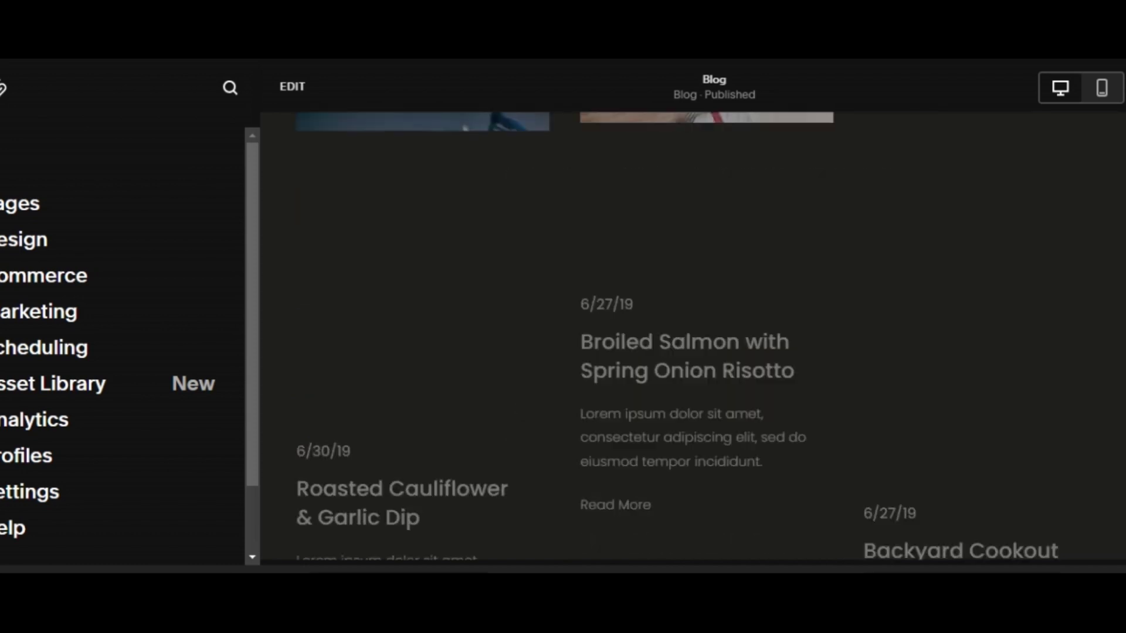
scroll(692, 338, "down", 10)
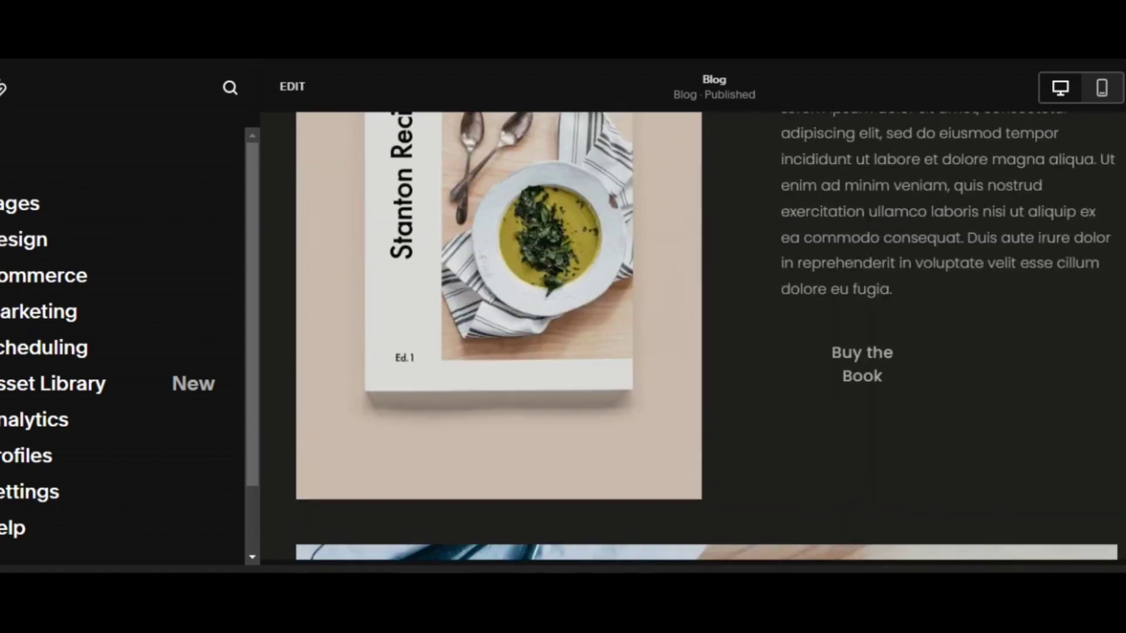
scroll(692, 337, "up", 4)
scroll(692, 337, "down", 2)
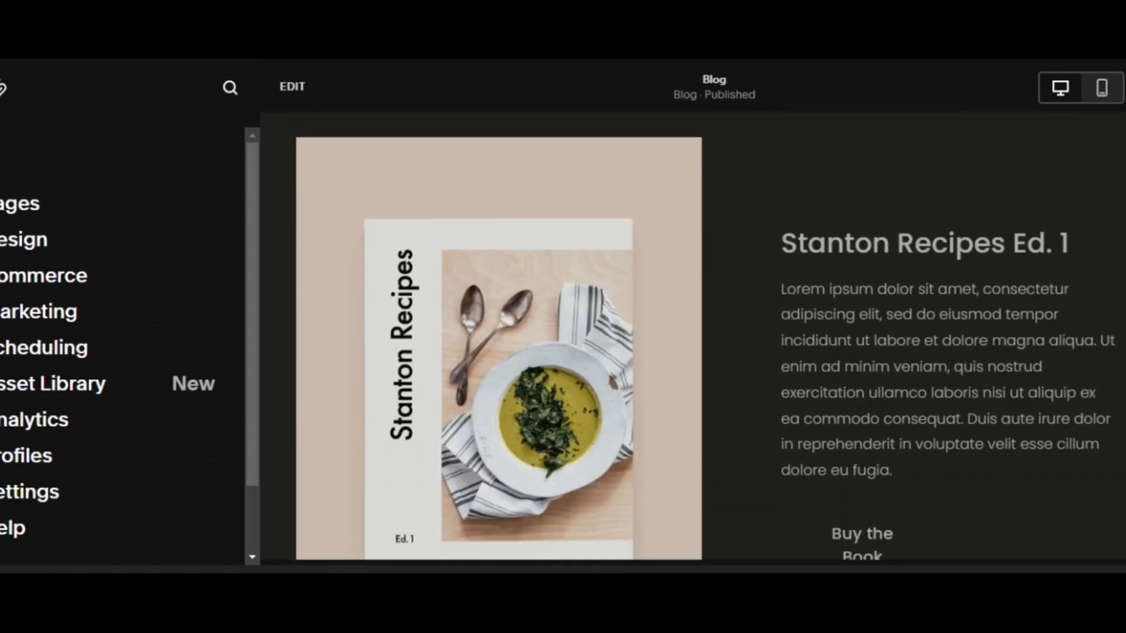
scroll(692, 337, "up", 7)
scroll(692, 337, "up", 10)
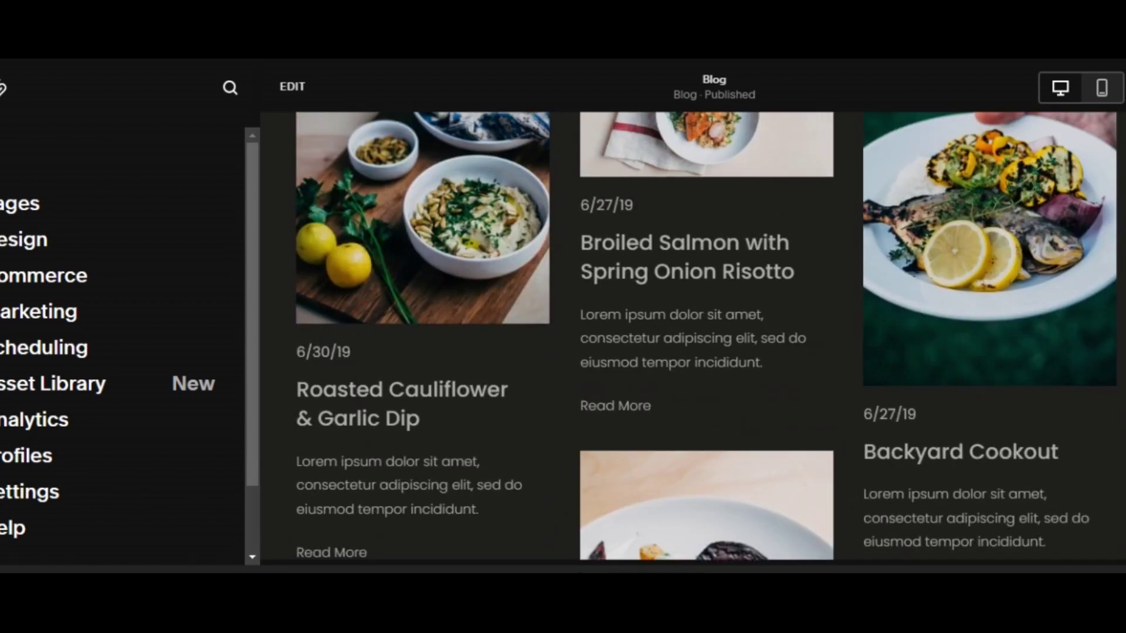
scroll(691, 337, "up", 8)
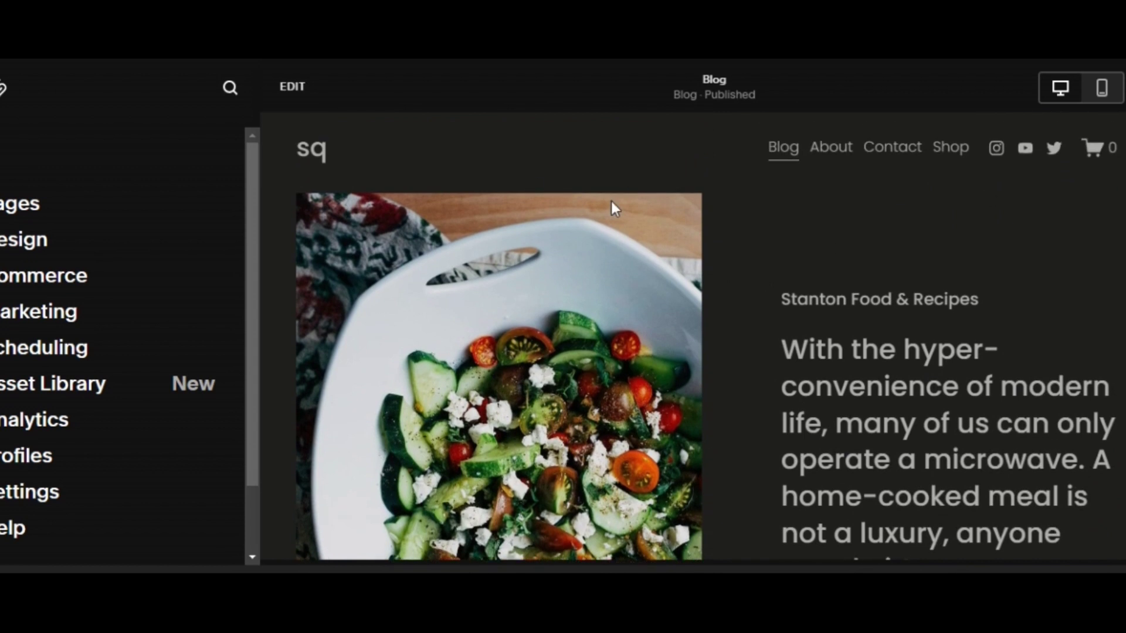
Open the Blog page for editing and add an image block to the Recent Posts section
left_click(298, 96)
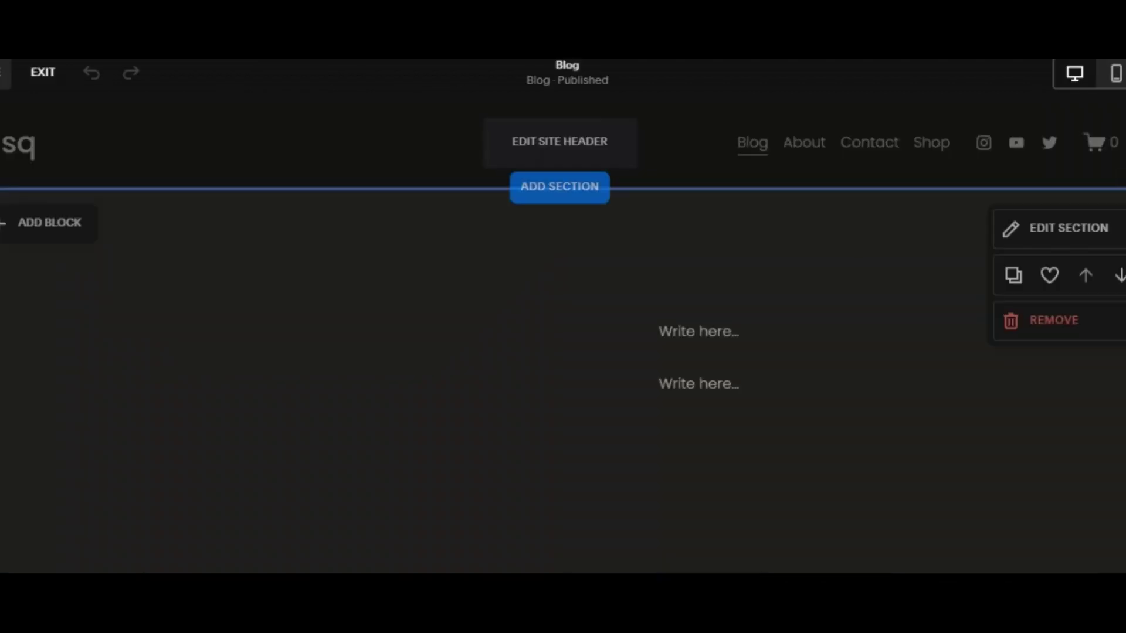
scroll(852, 261, "down", 4)
scroll(562, 329, "up", 3)
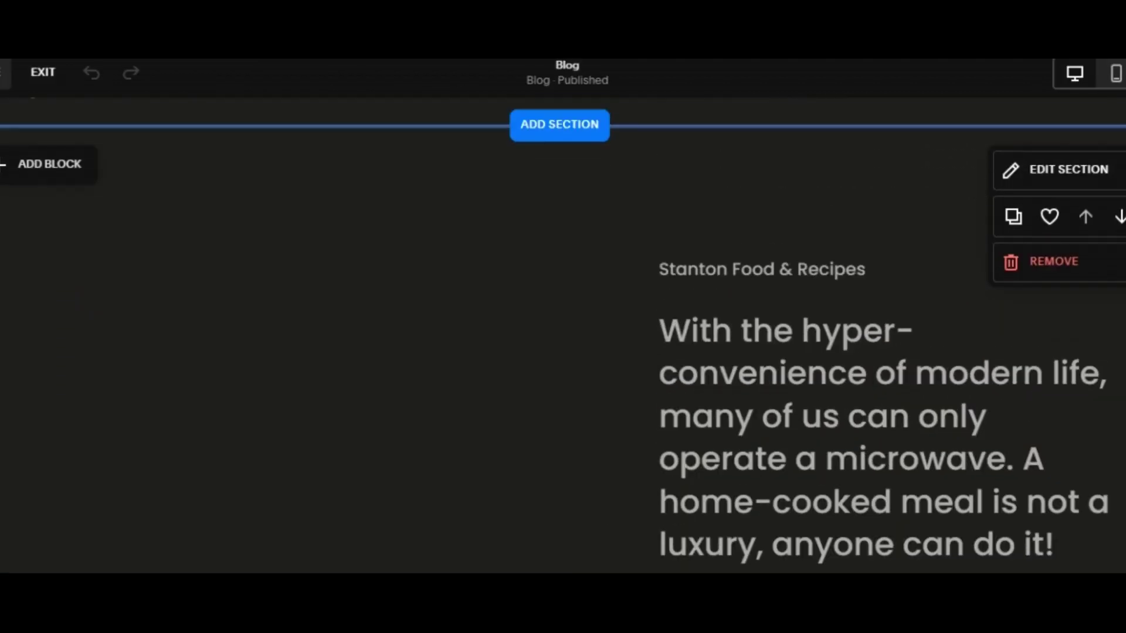
scroll(761, 312, "down", 10)
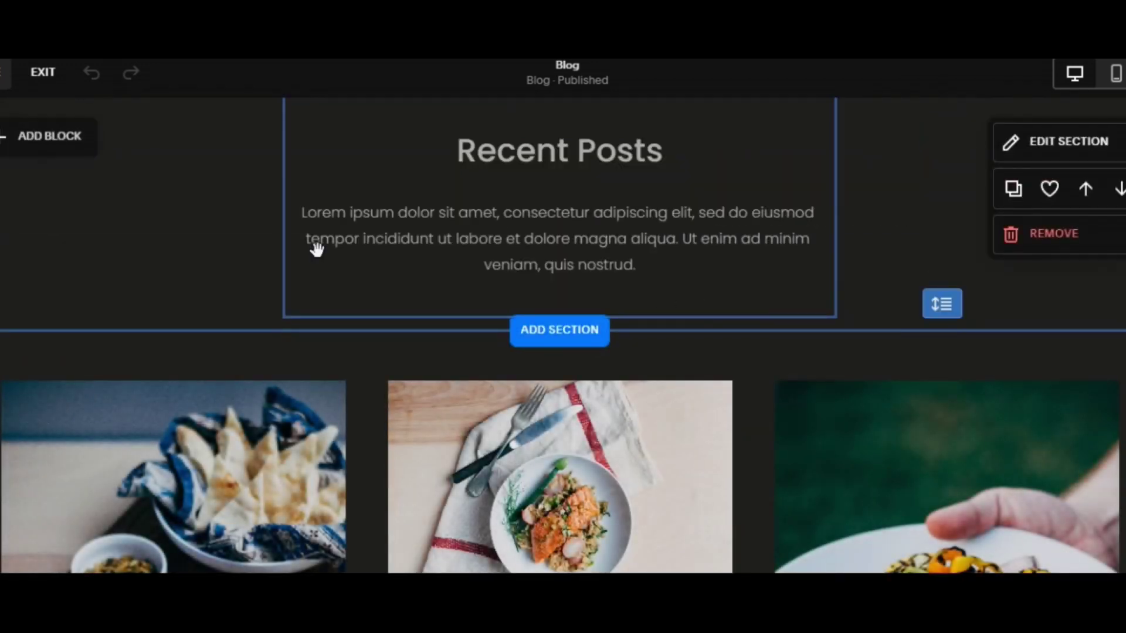
left_click(49, 137)
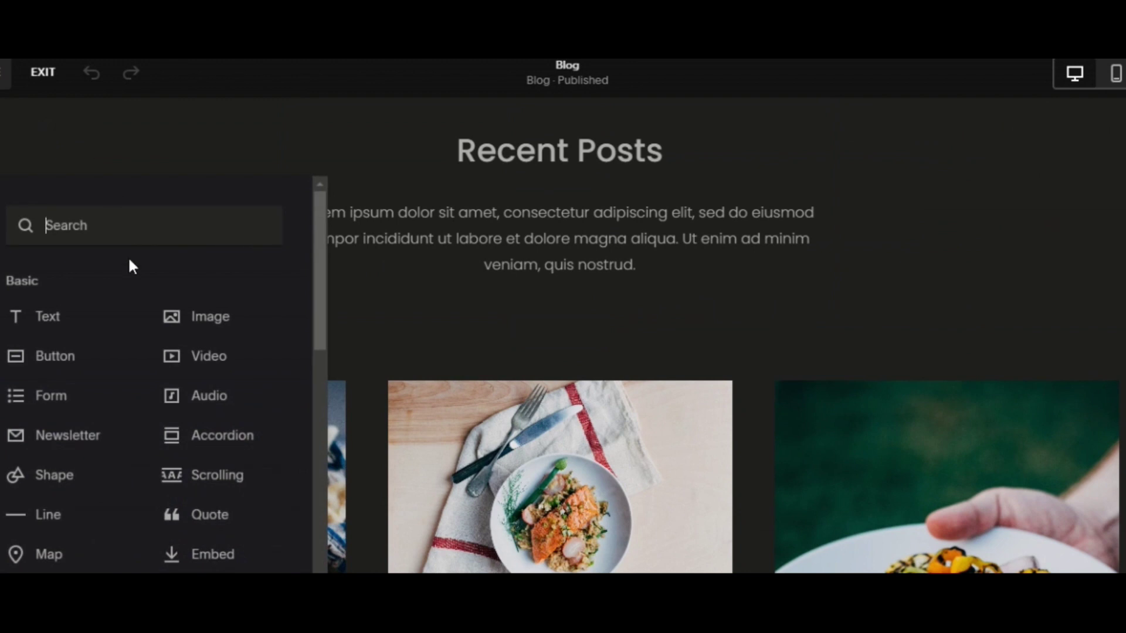
left_click(179, 323)
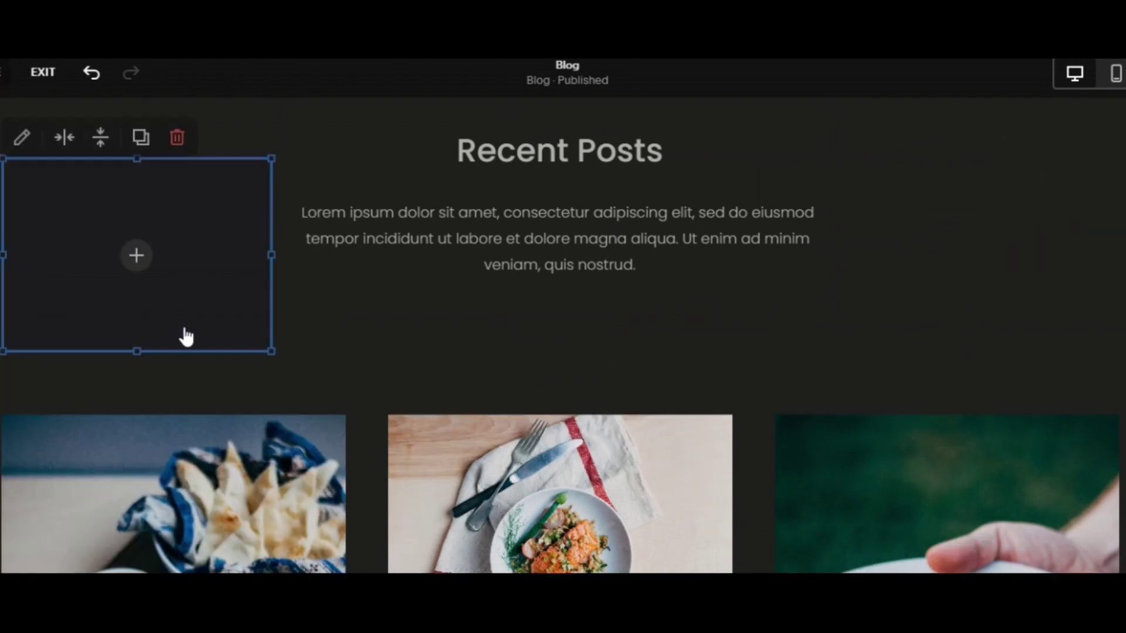
Fill the new image block with the free stock photo of a forest lake at sunset
left_click(134, 257)
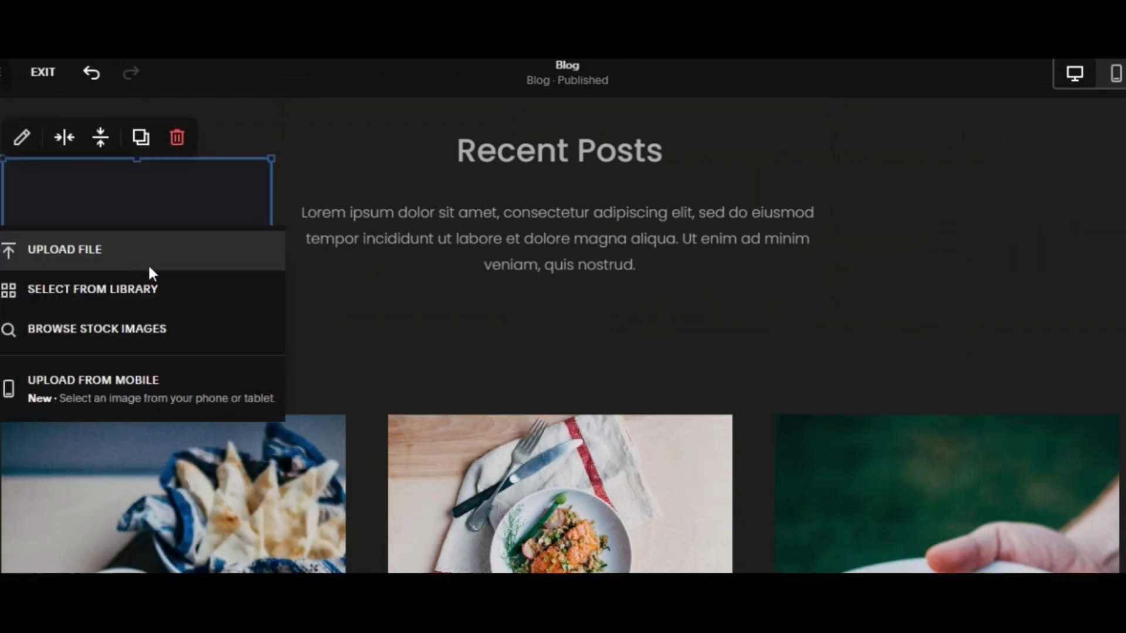
left_click(148, 329)
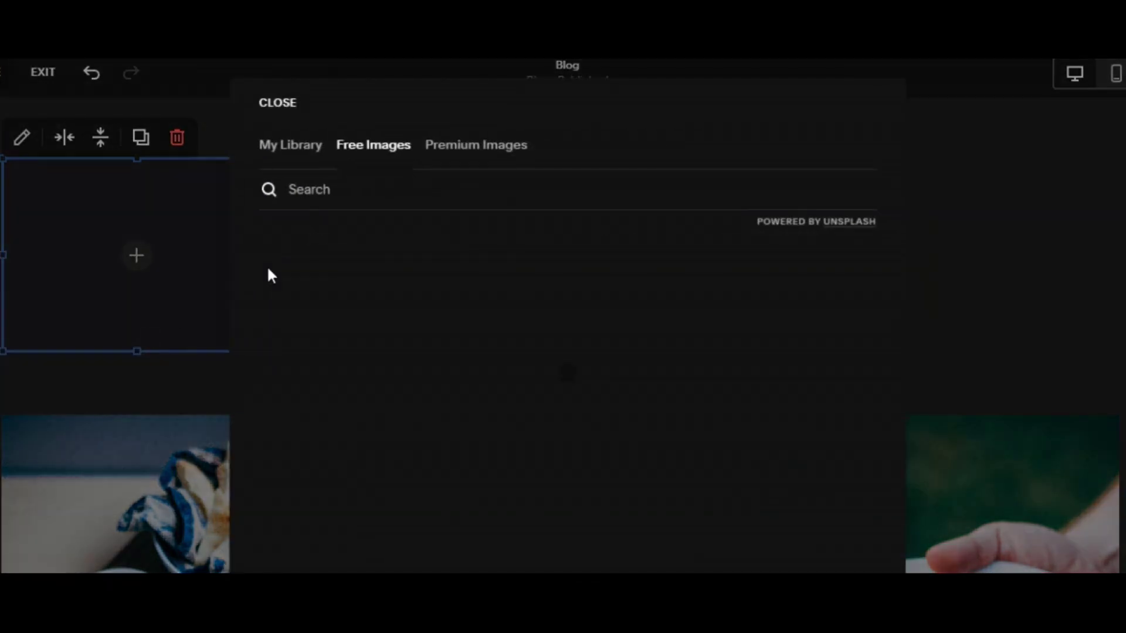
left_click(437, 156)
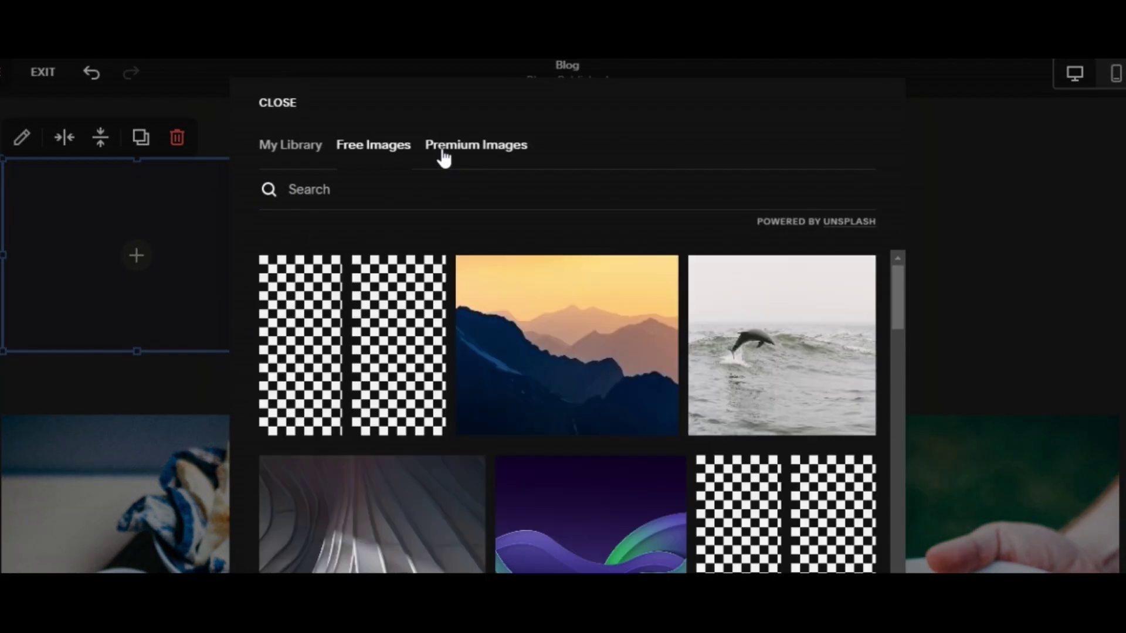
left_click(397, 157)
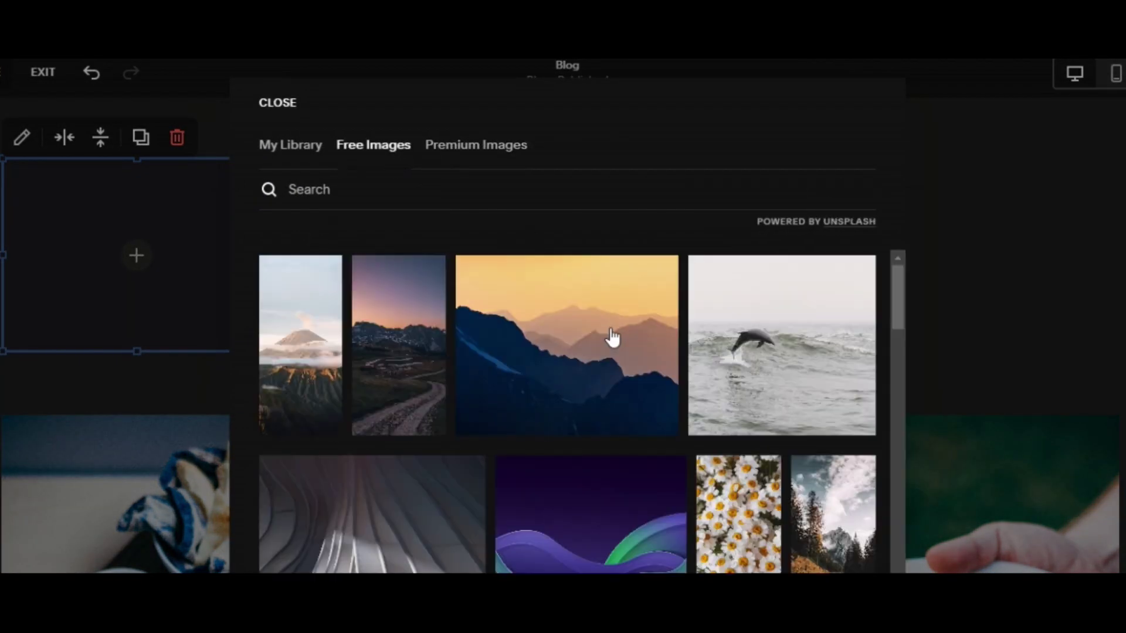
left_click_drag(897, 314, 902, 551)
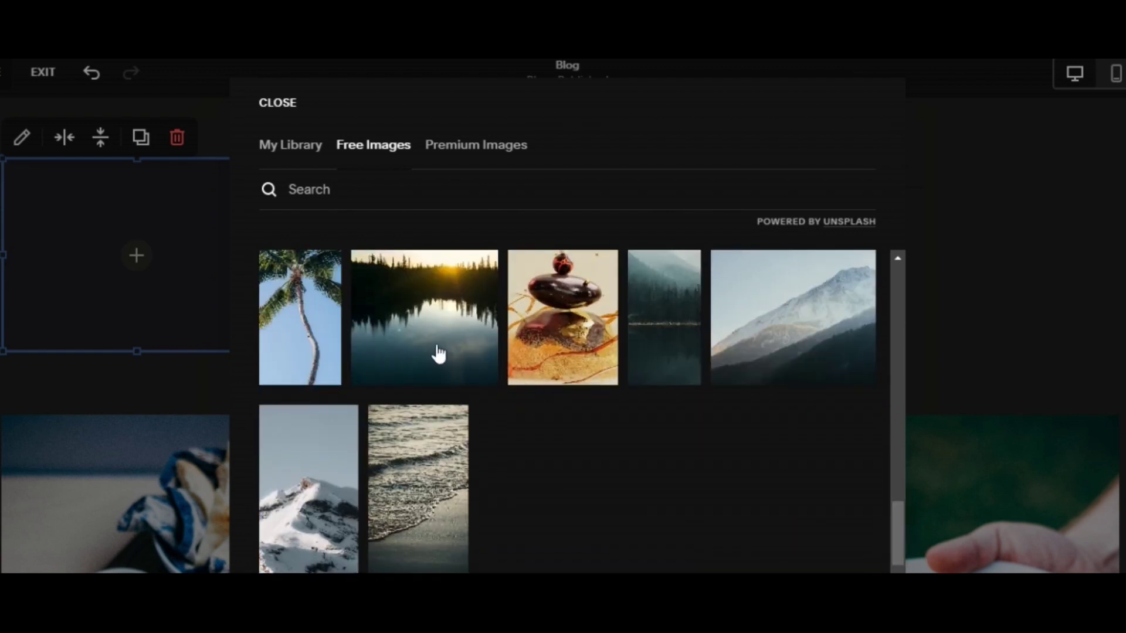
left_click(435, 349)
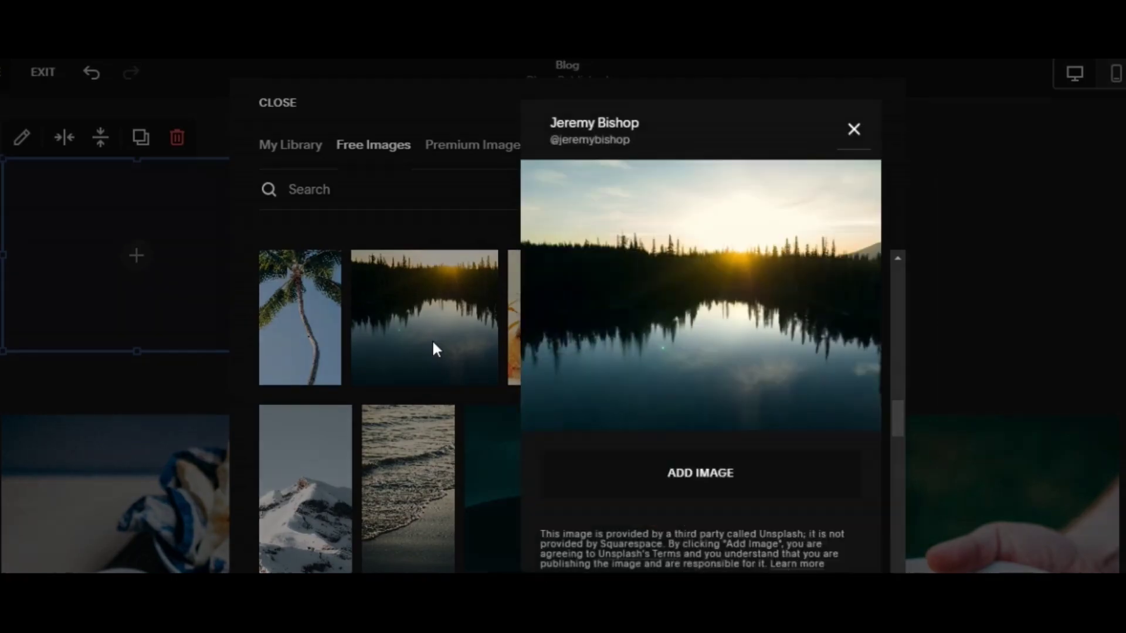
left_click(701, 487)
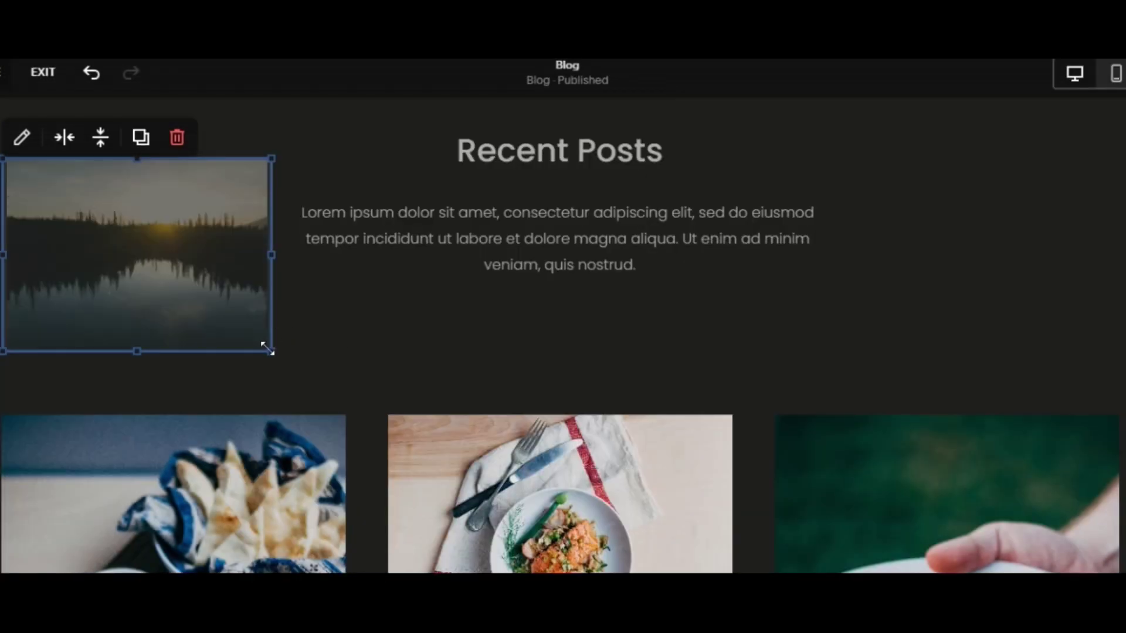
Try to enlarge the lake image block slightly from its corner, undo the last change and deselect the block
left_click_drag(271, 350, 291, 366)
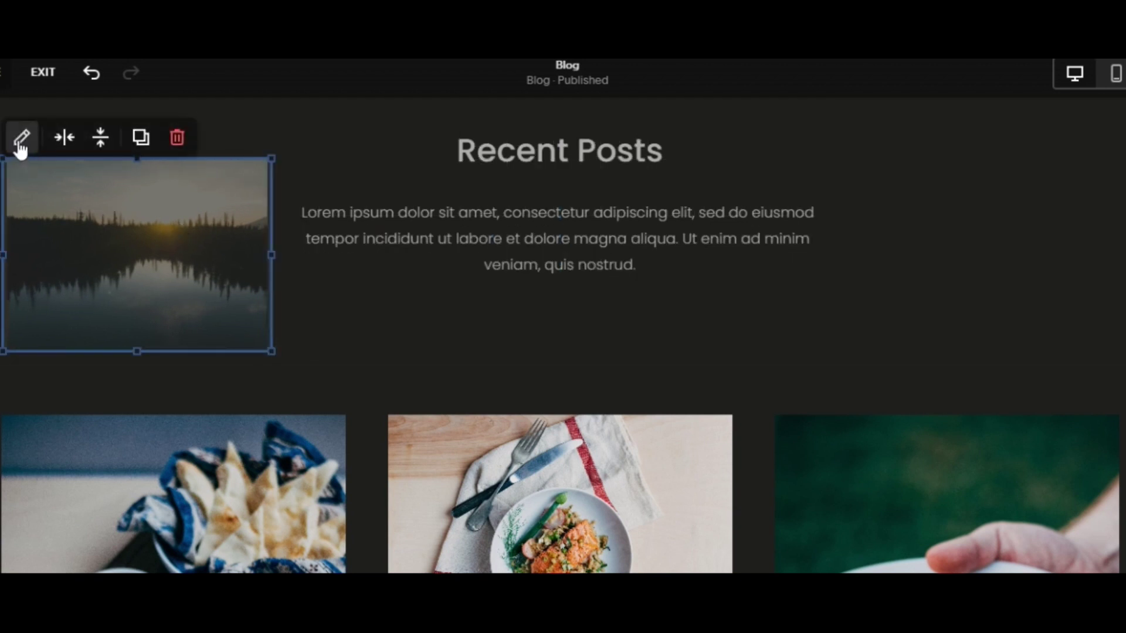
left_click(92, 74)
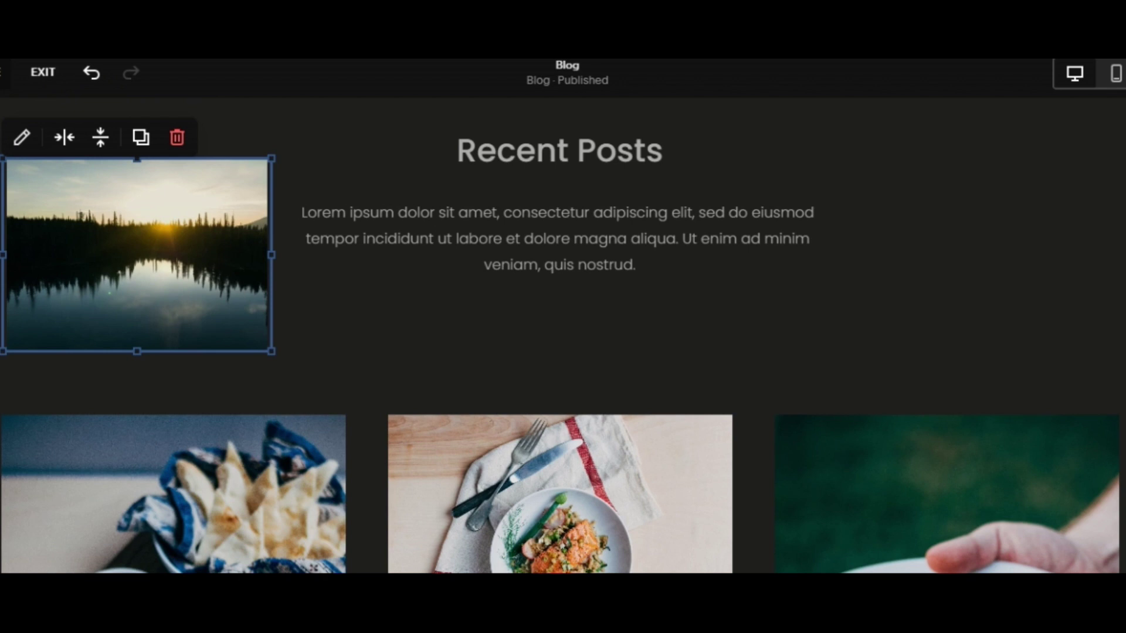
left_click(341, 150)
left_click(253, 132)
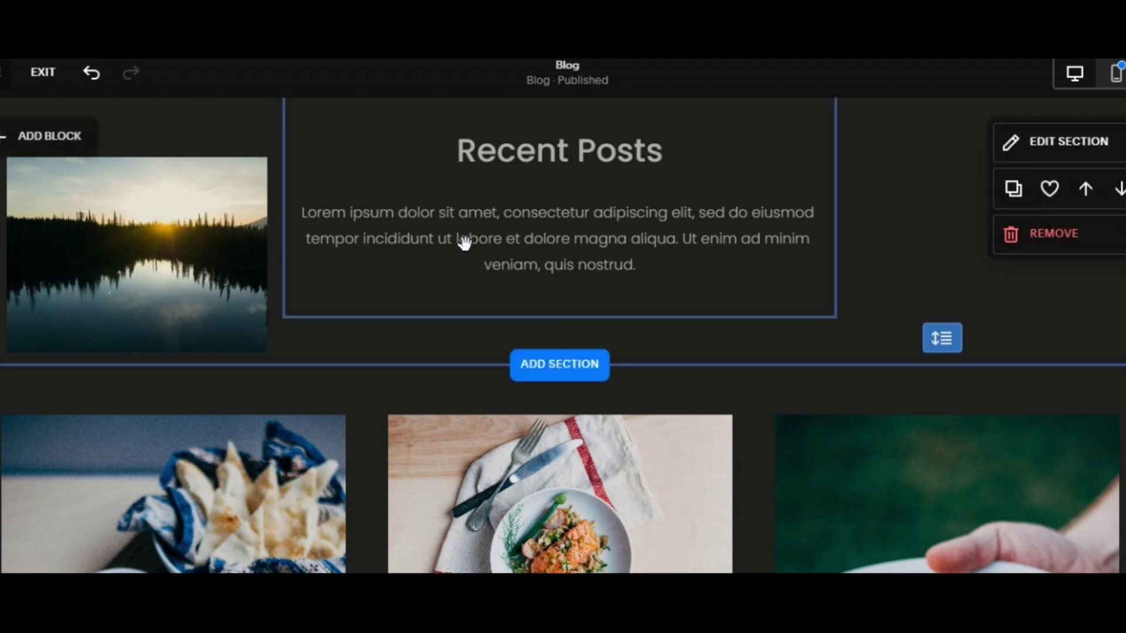
Add a text block to the Recent Posts section and enlarge it to cover the lake image
left_click(77, 147)
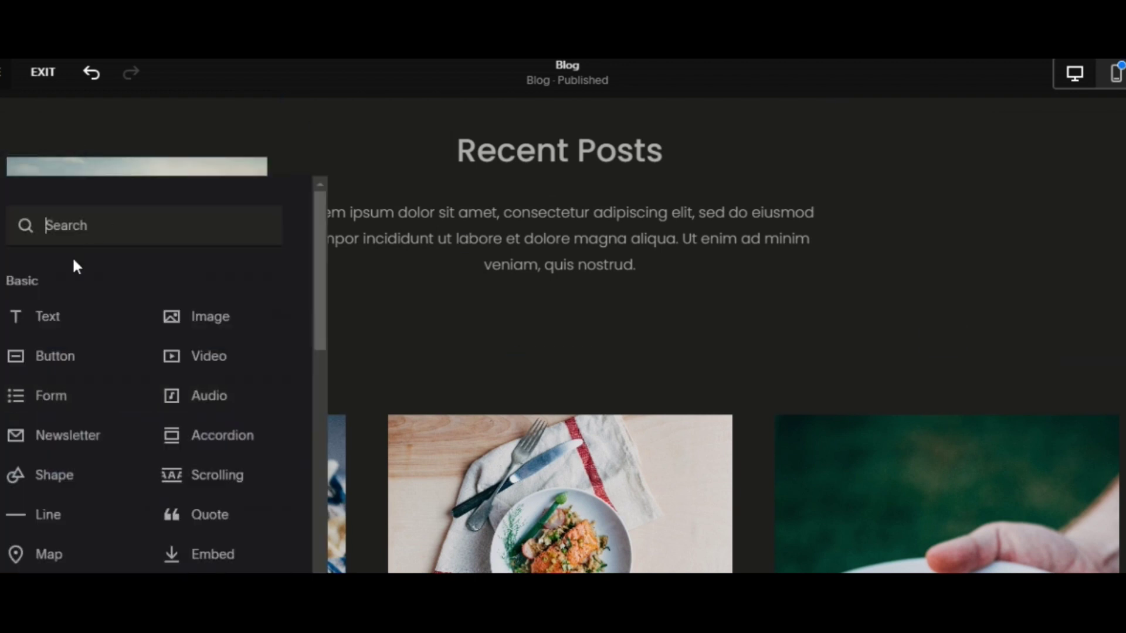
left_click(55, 342)
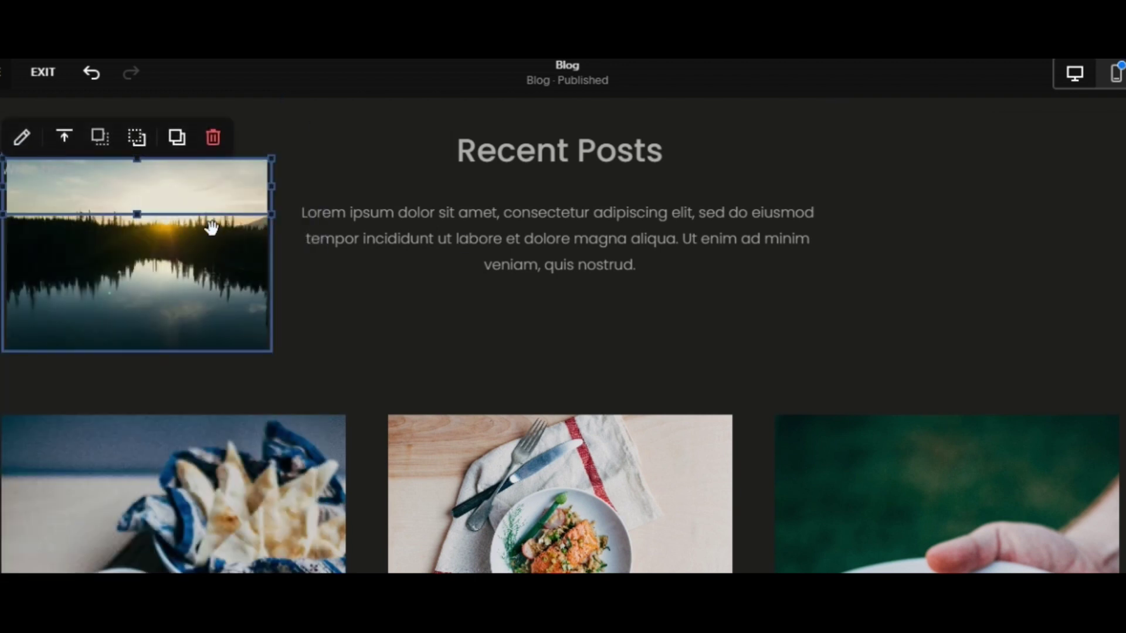
left_click_drag(272, 216, 260, 343)
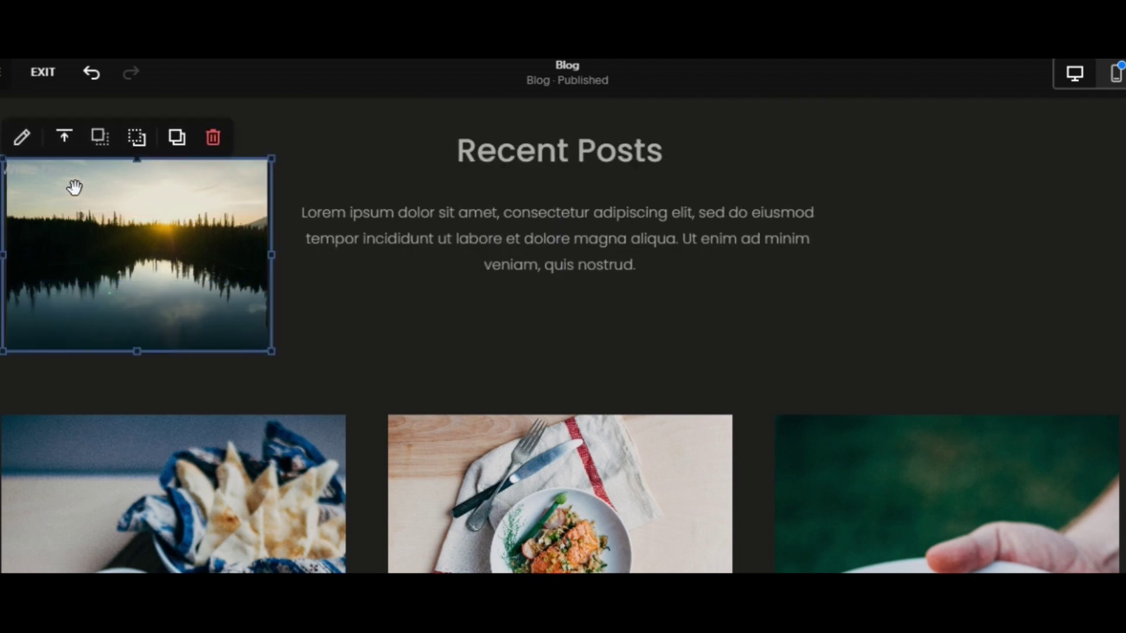
Start editing the new text block and set its text style to Heading 4
left_click(24, 170)
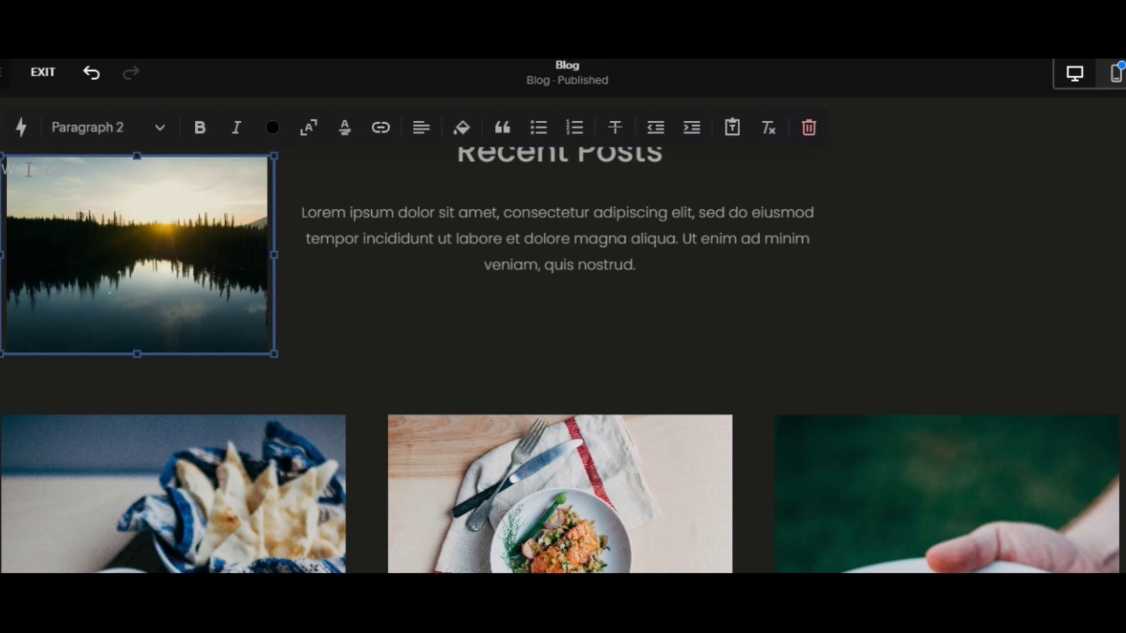
left_click(69, 127)
left_click(131, 293)
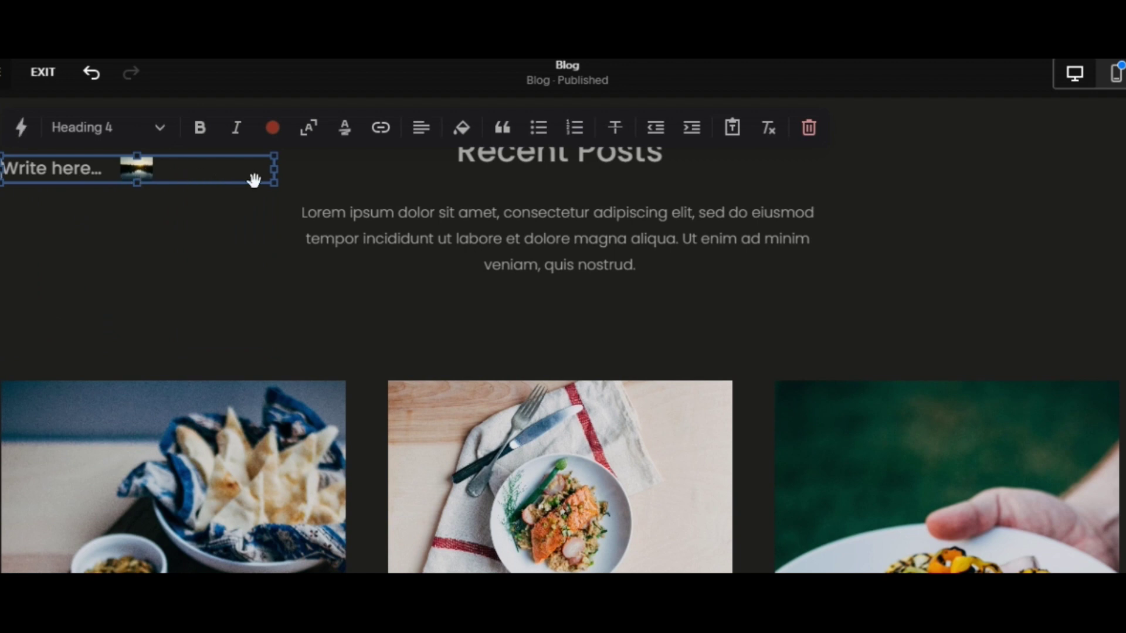
Try the Heading 1, Heading 4 and Paragraph 3 text styles on the new text block
left_click(119, 143)
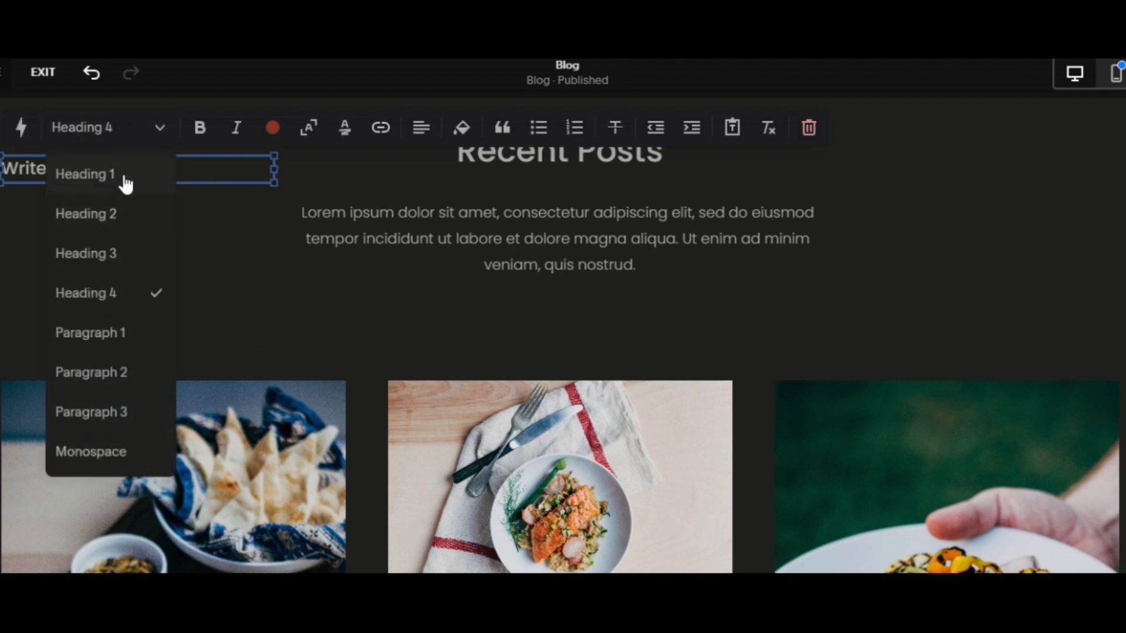
left_click(125, 177)
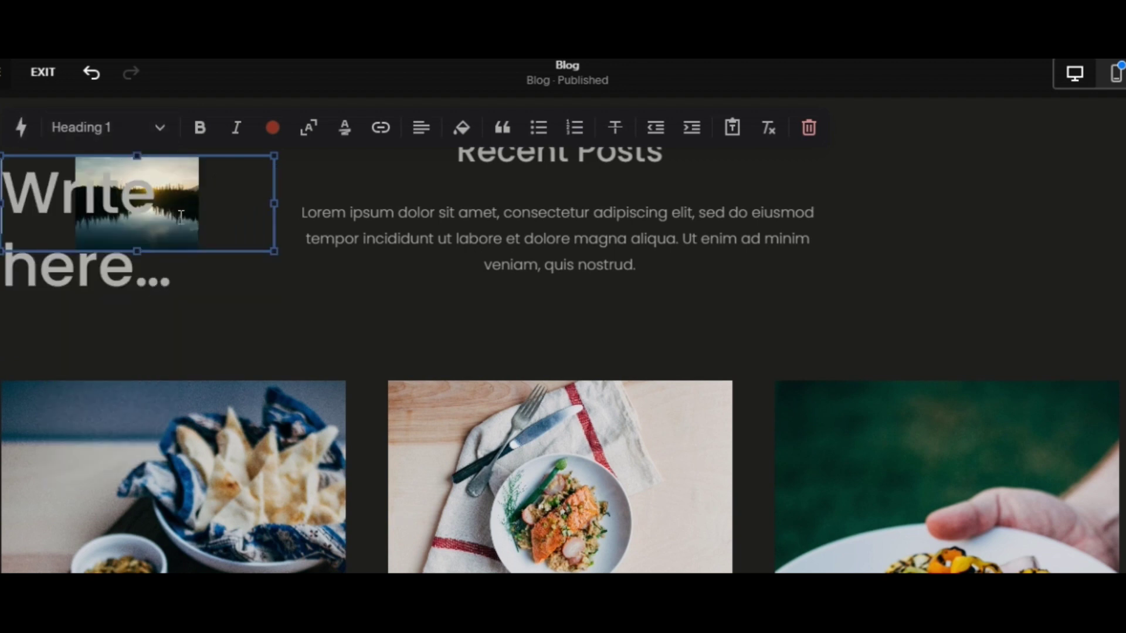
left_click(139, 137)
left_click(129, 297)
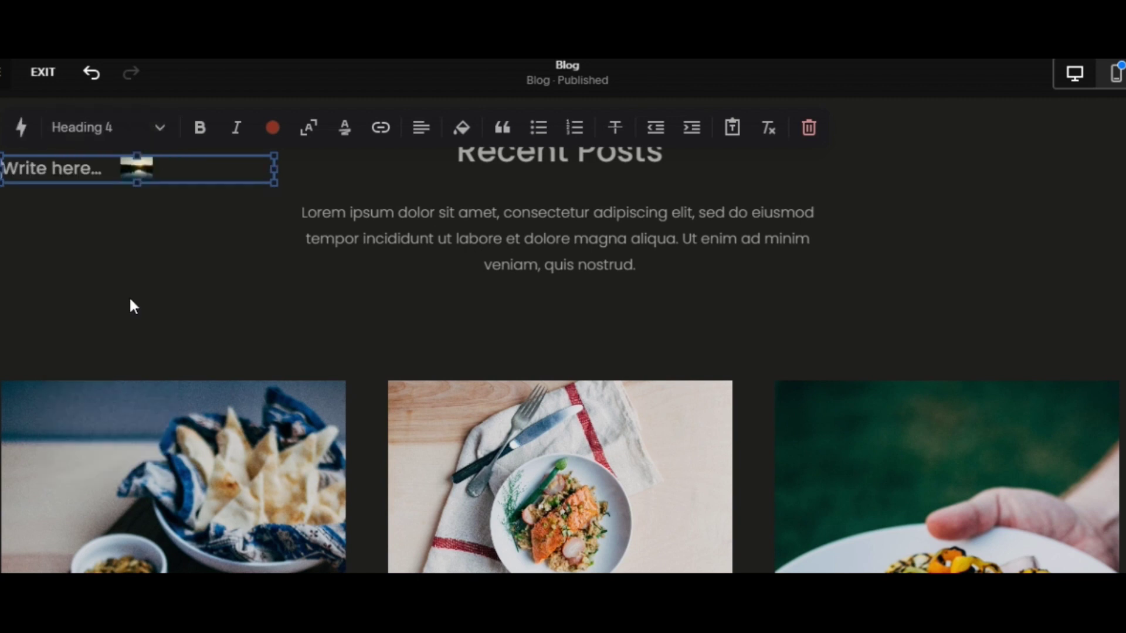
left_click(133, 138)
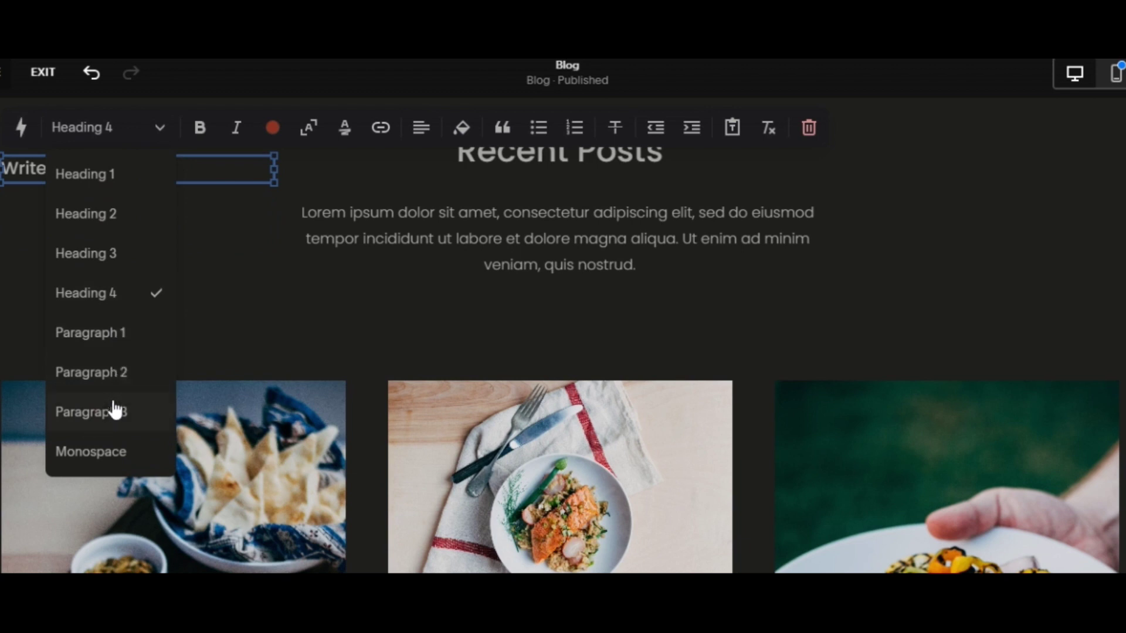
left_click(112, 418)
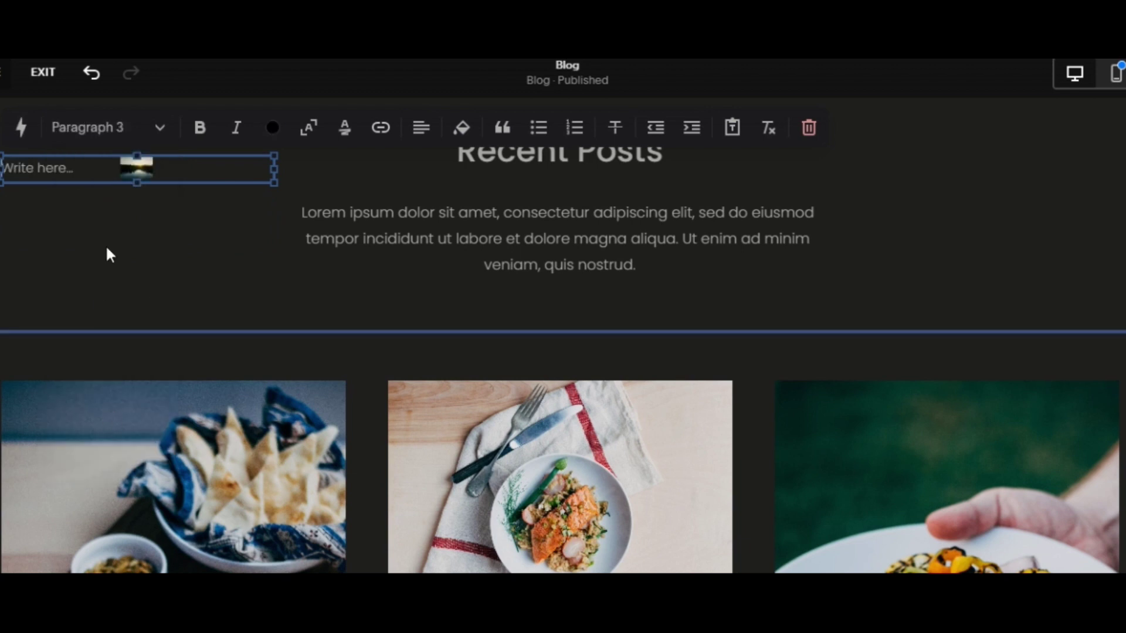
Set the new text block's style to Heading 2, extend the block's height downward and finish editing
left_click(119, 143)
left_click(124, 215)
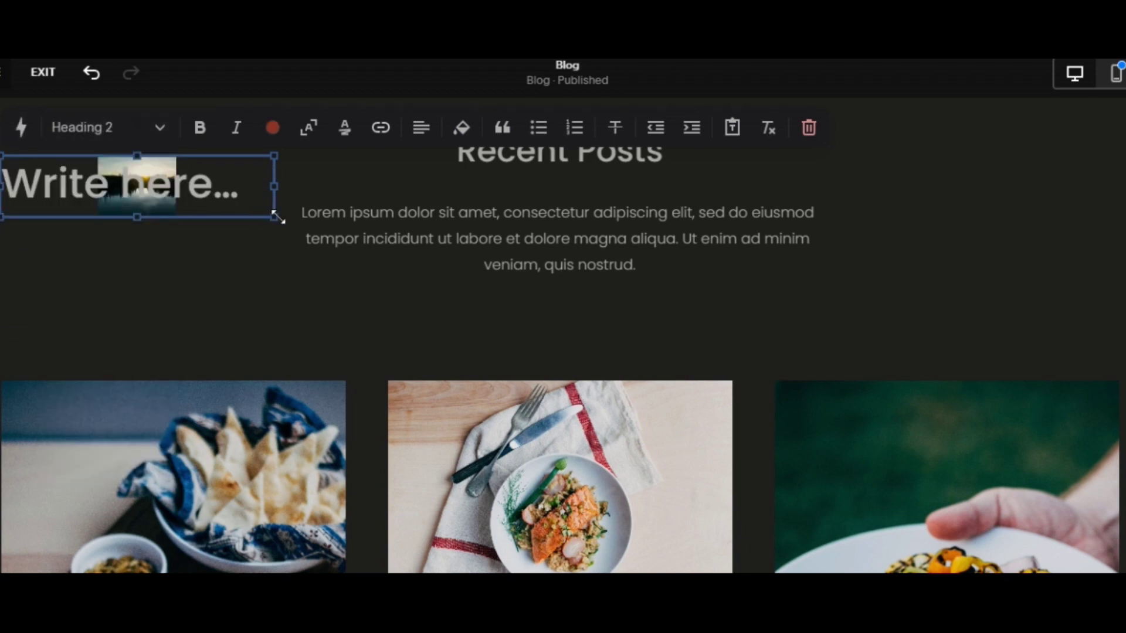
left_click_drag(277, 249, 274, 285)
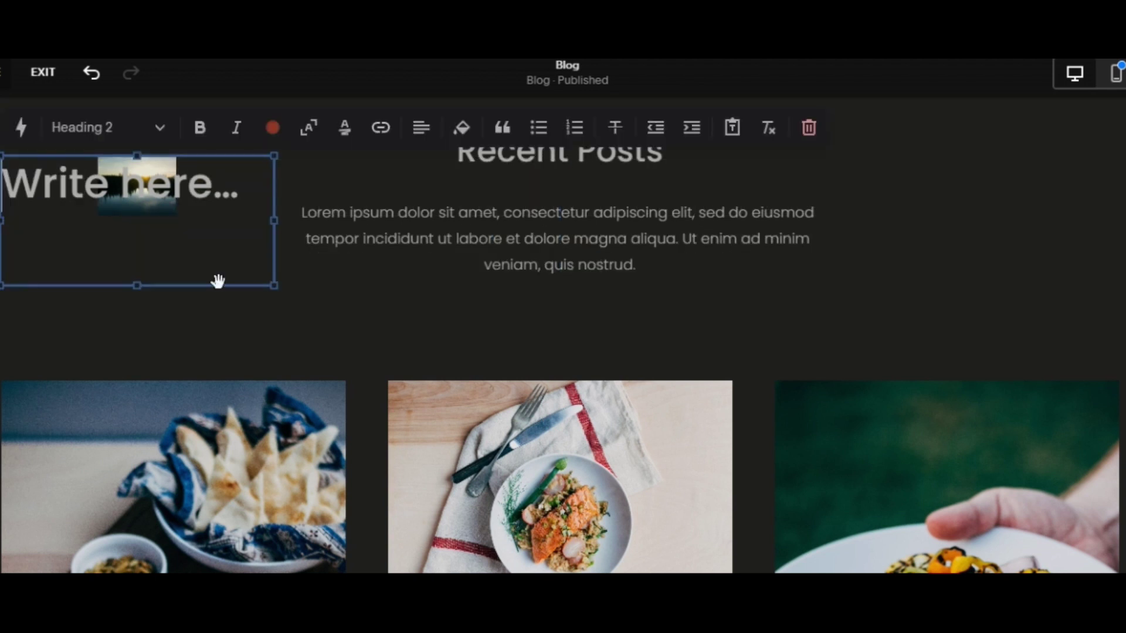
left_click(350, 270)
Move the text block off the lake image and enlarge the image block downward to fill its column width
left_click(198, 233)
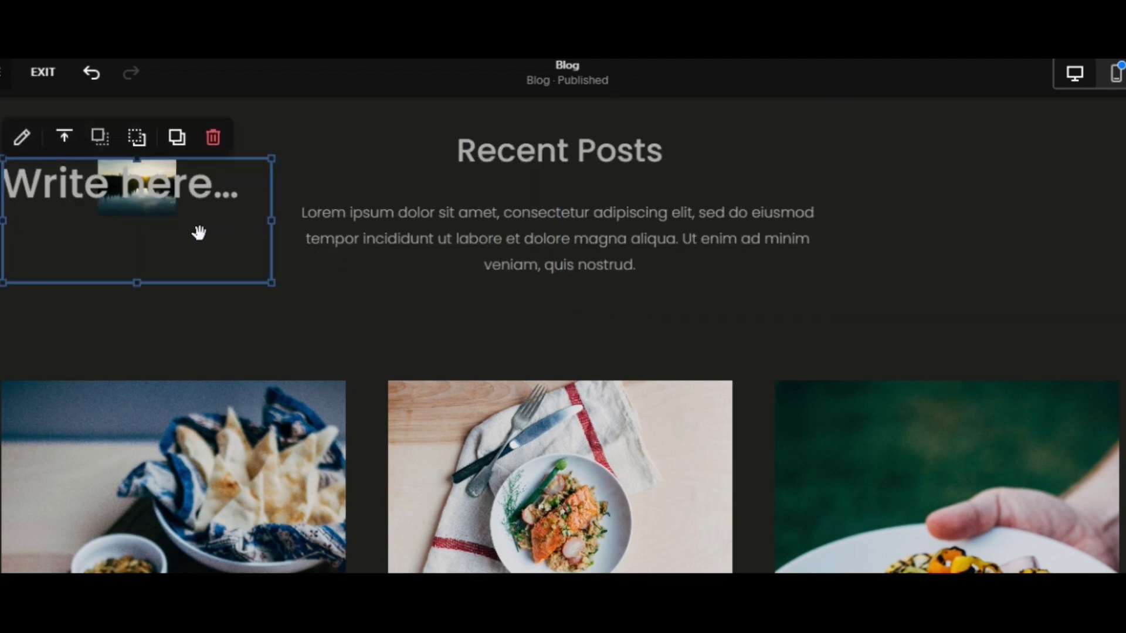
left_click_drag(199, 233, 432, 301)
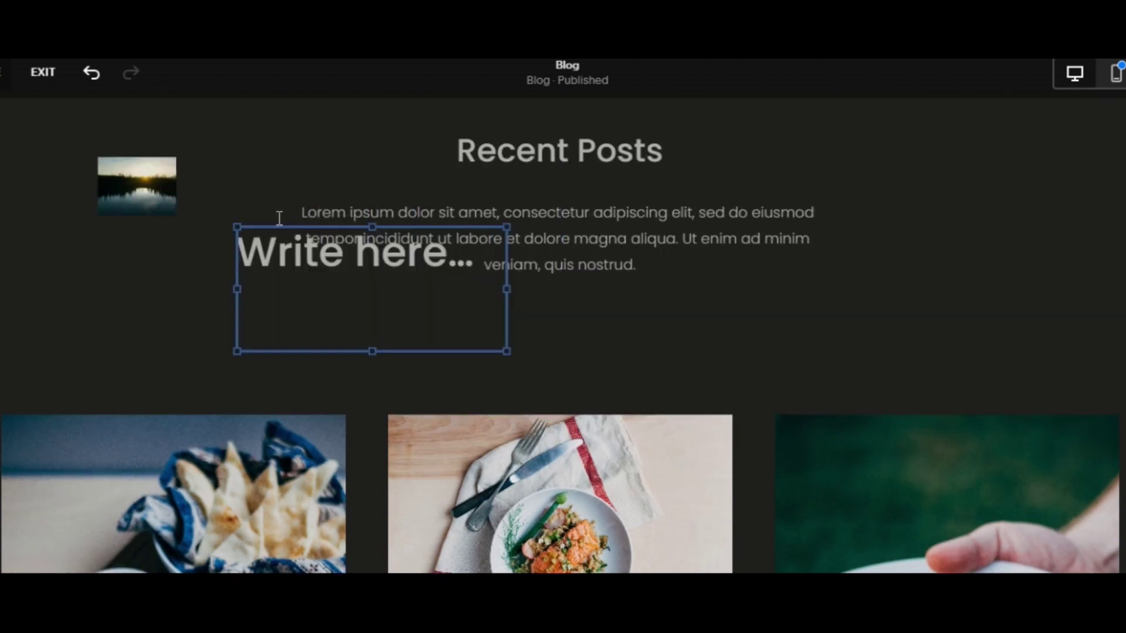
left_click(164, 204)
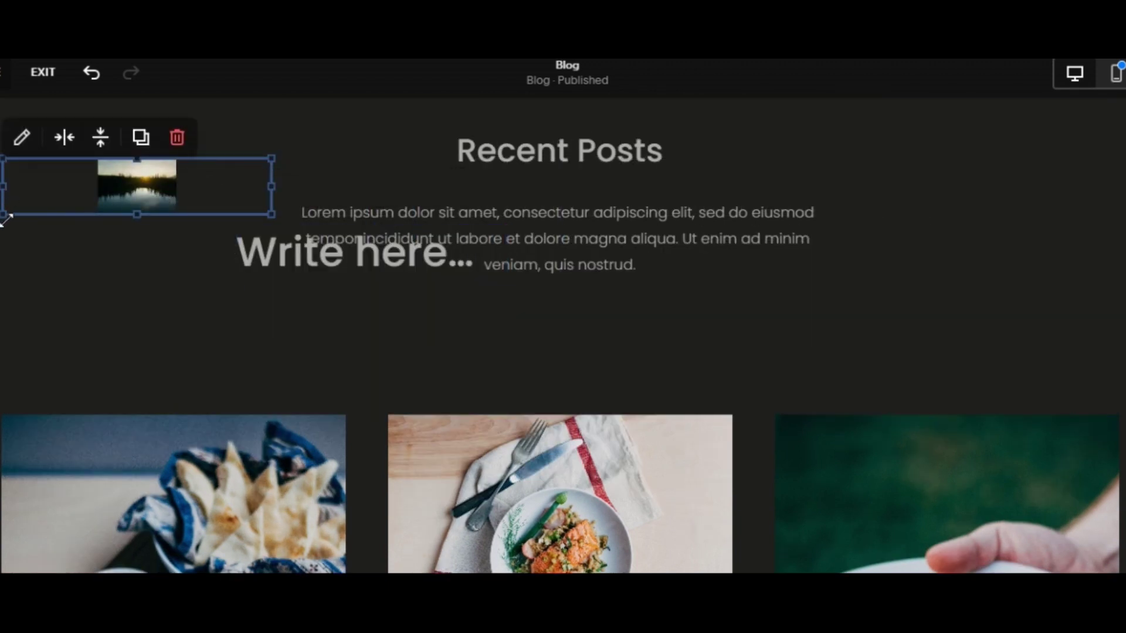
left_click_drag(4, 209, 3, 346)
Place the text block back over the enlarged lake image and stretch it to the image's full height
left_click_drag(311, 253, 115, 196)
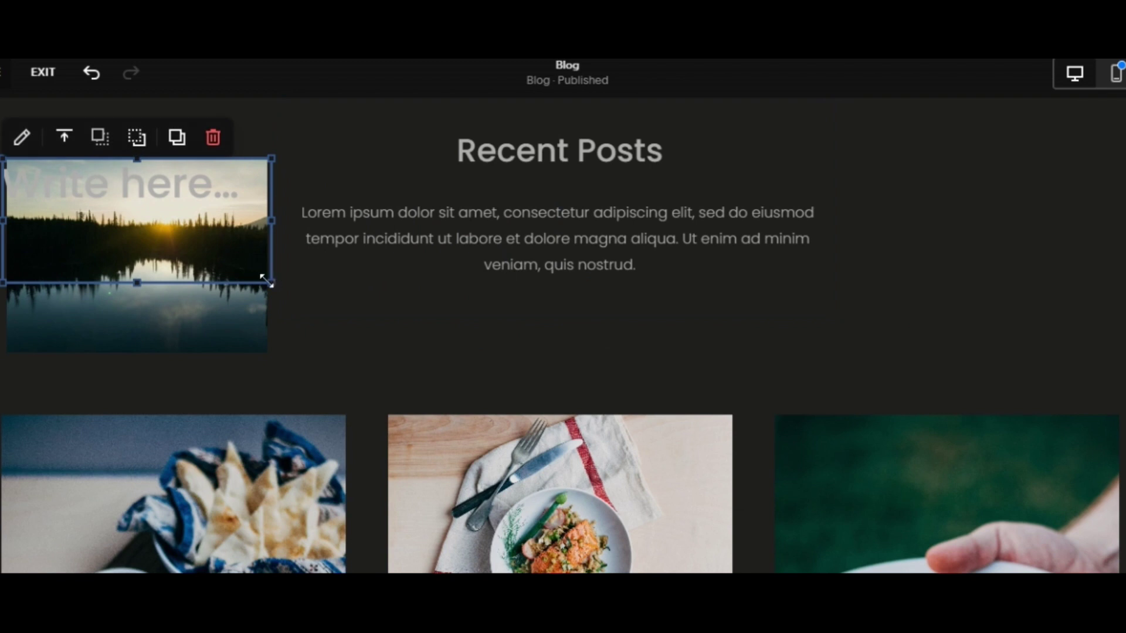
left_click_drag(265, 280, 270, 349)
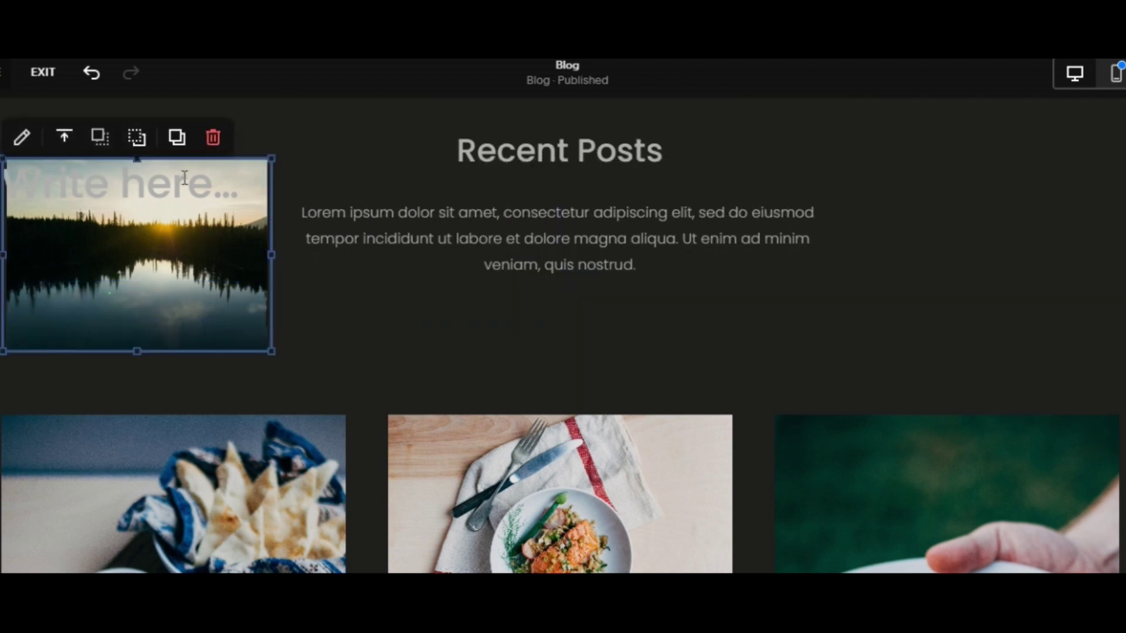
Write "hello there" in the text block over the lake image
left_click(180, 176)
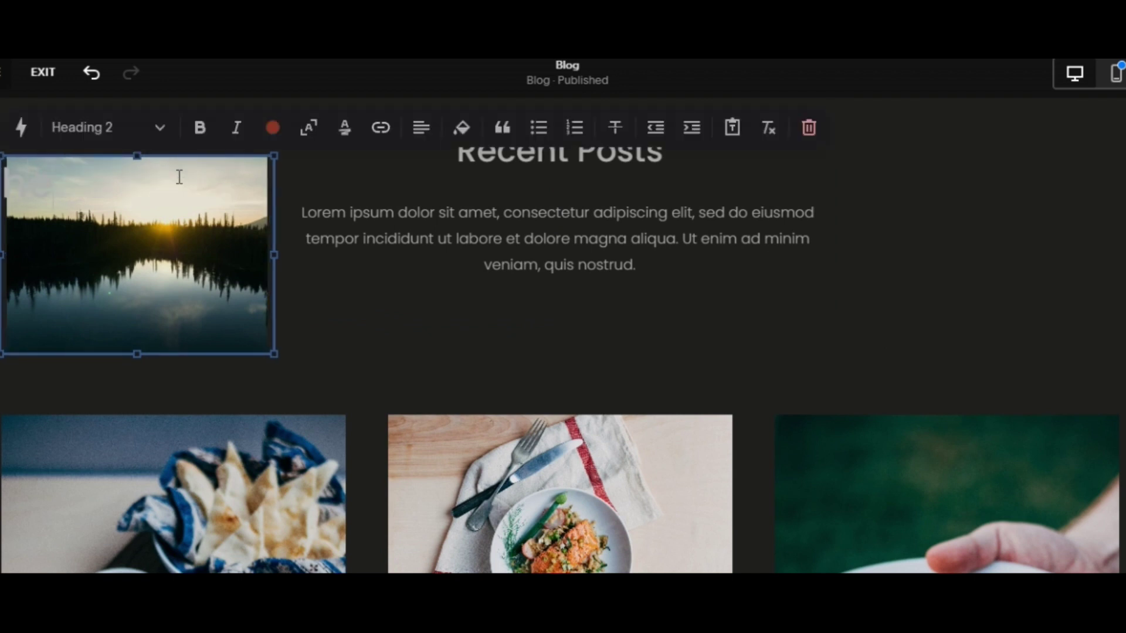
type("hello t")
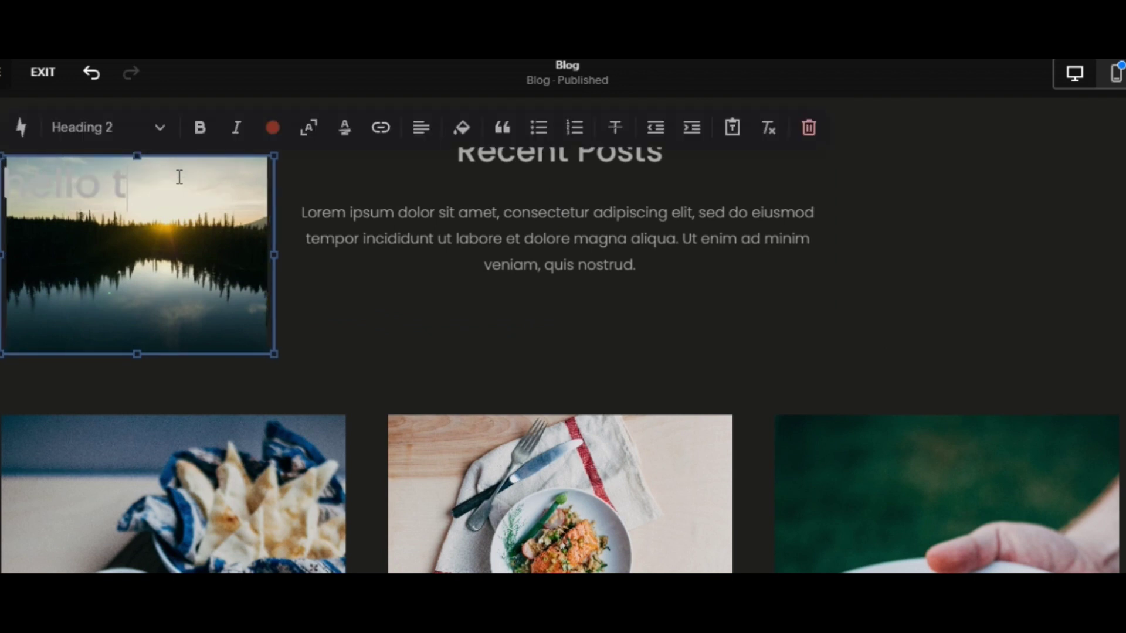
type("here")
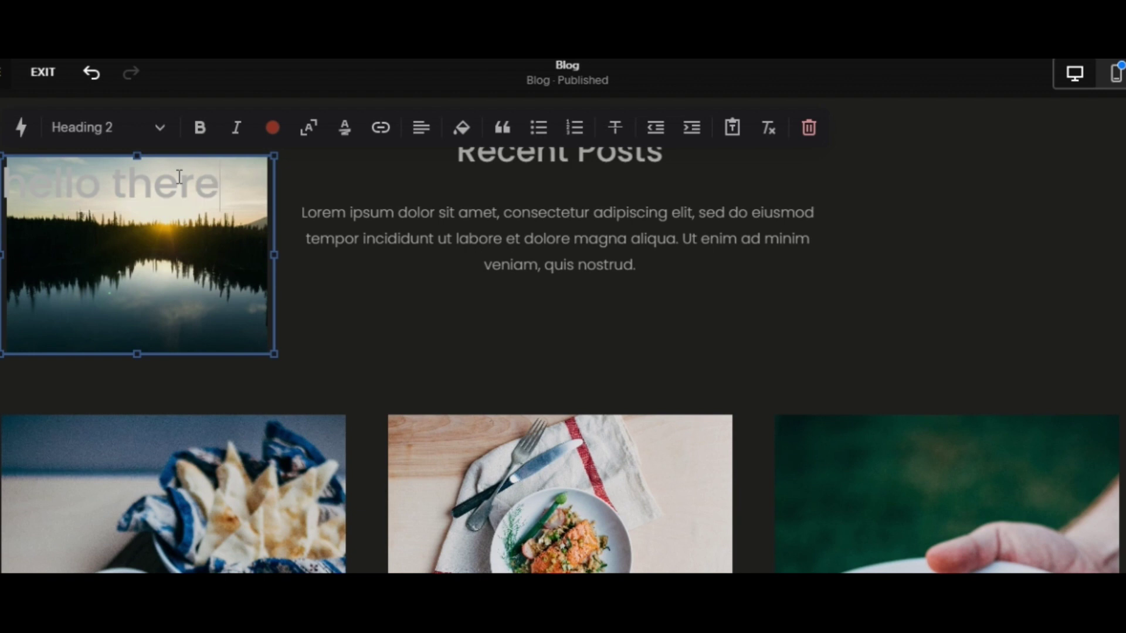
Try to give the "hello there" text a custom red colour such as #BC1A1A, and leave text editing
left_click(279, 138)
left_click(327, 177)
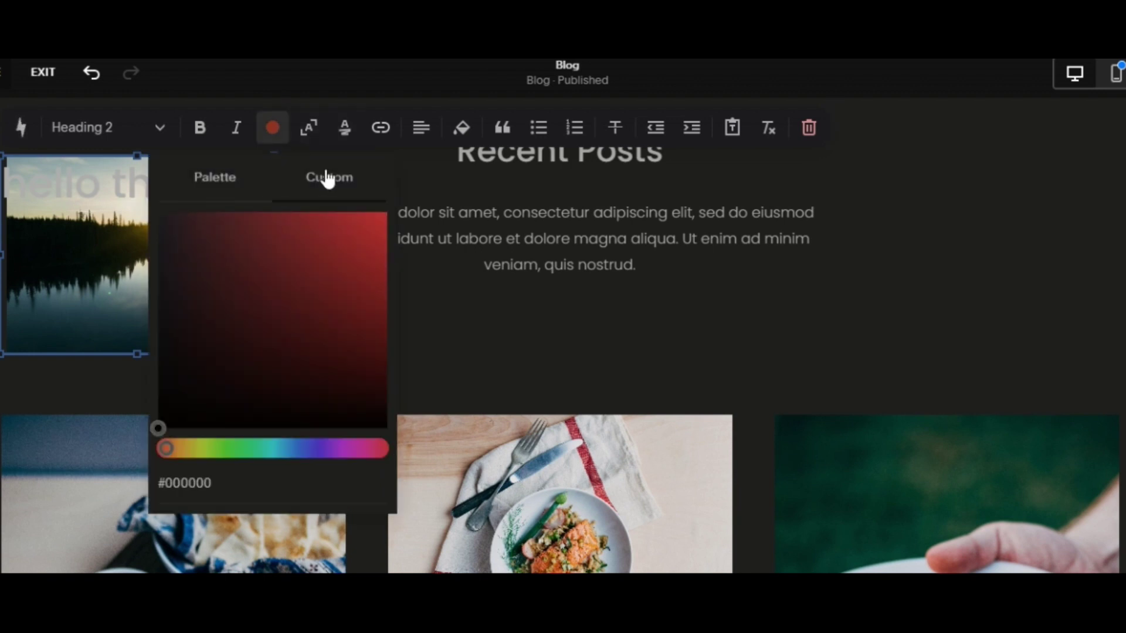
left_click(355, 270)
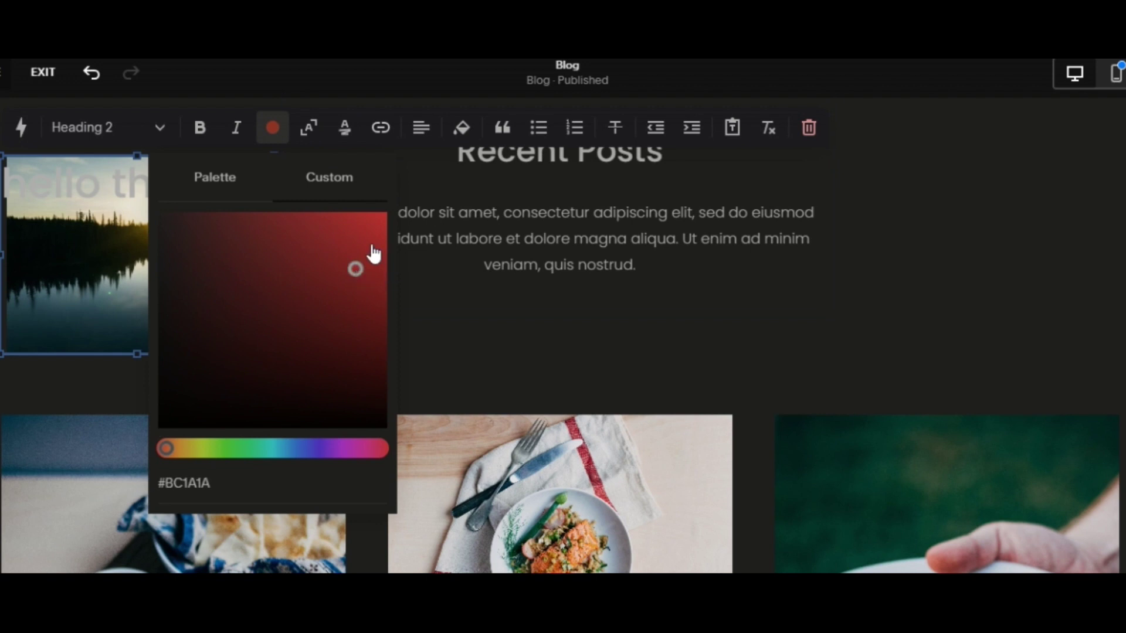
left_click(372, 244)
left_click(445, 279)
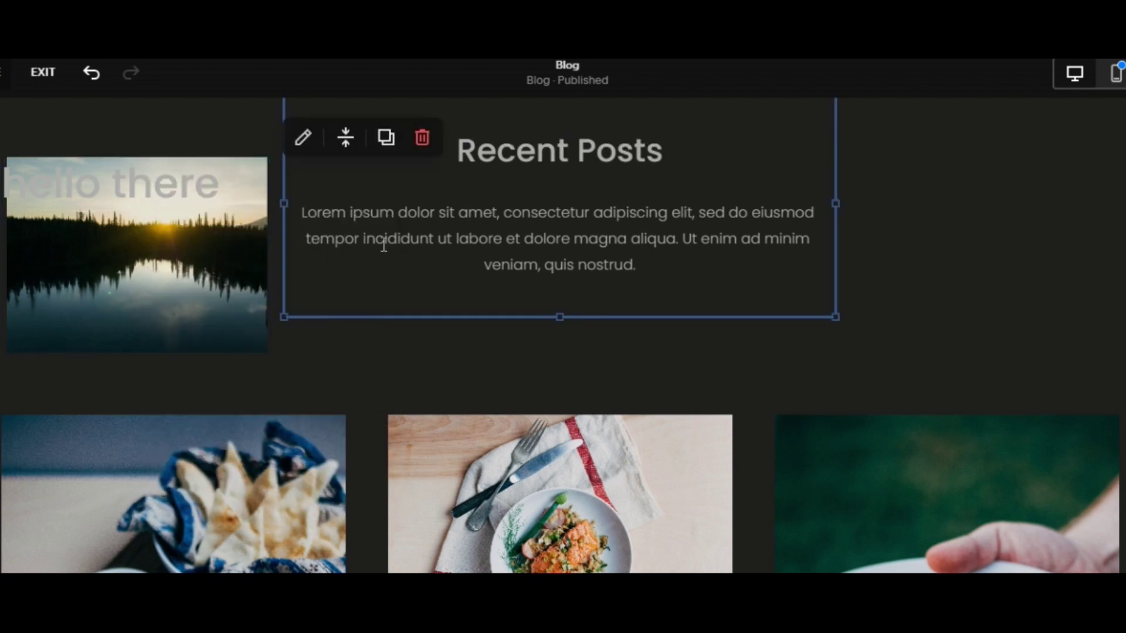
left_click(221, 188)
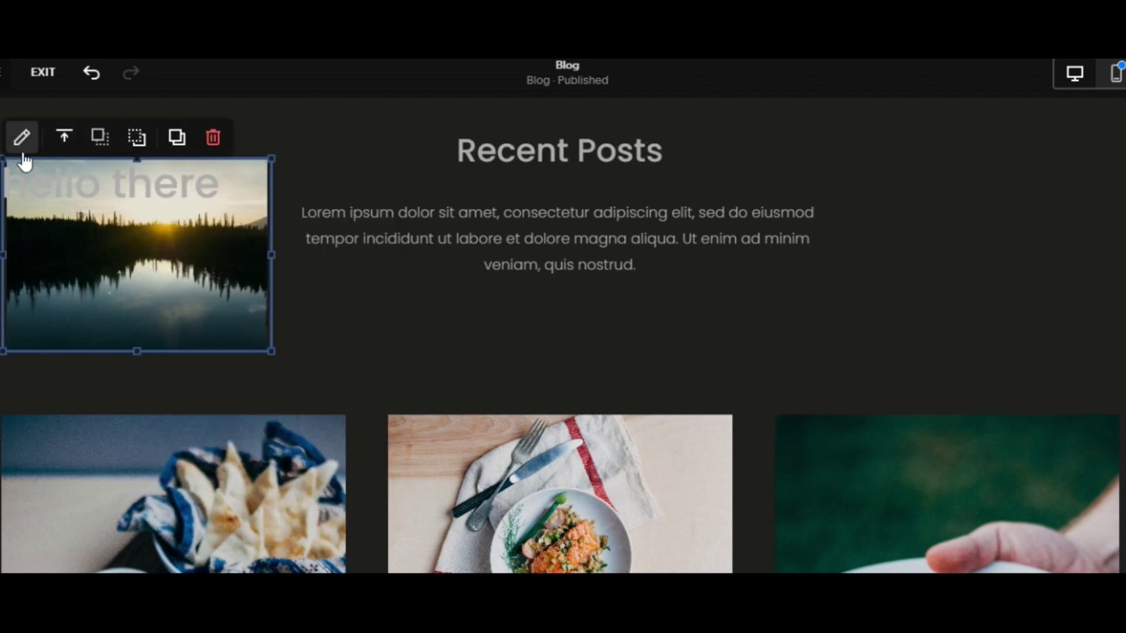
left_click(22, 137)
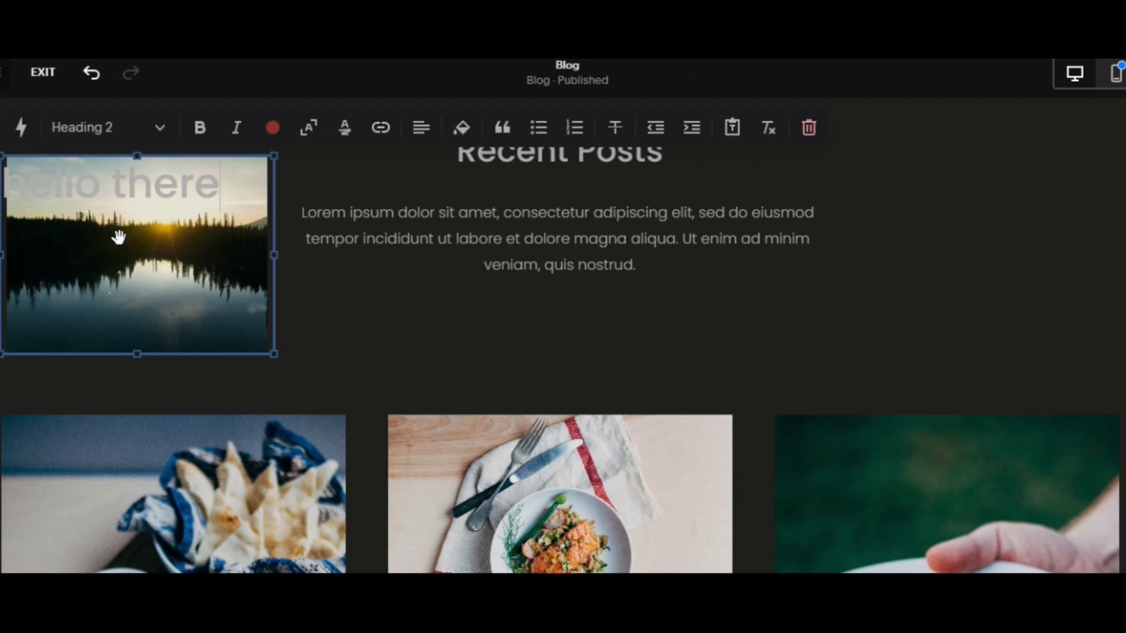
left_click(314, 271)
Align the "hello there" text vertically to the center of its block over the lake image and deselect the block
left_click(167, 237)
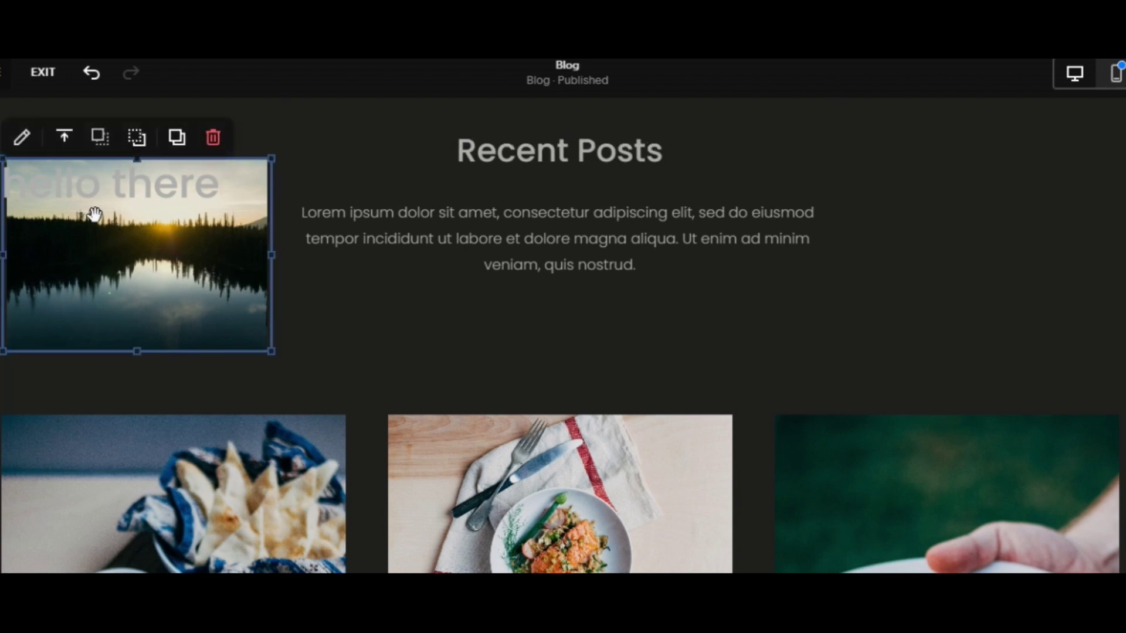
left_click(133, 141)
left_click(98, 140)
left_click(70, 149)
left_click(64, 181)
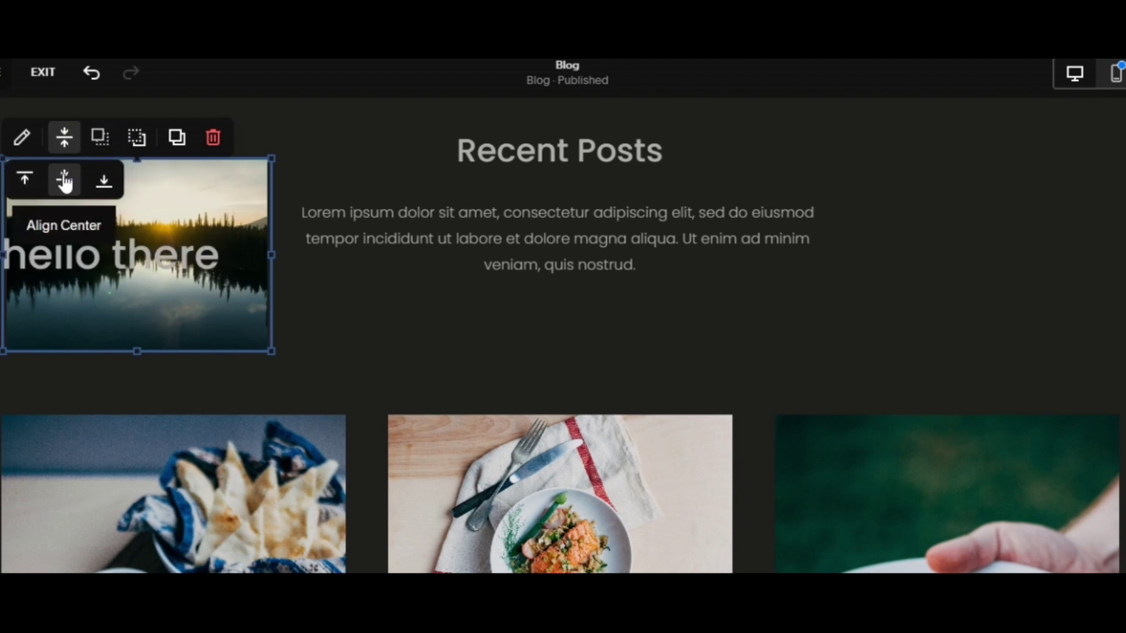
left_click(315, 124)
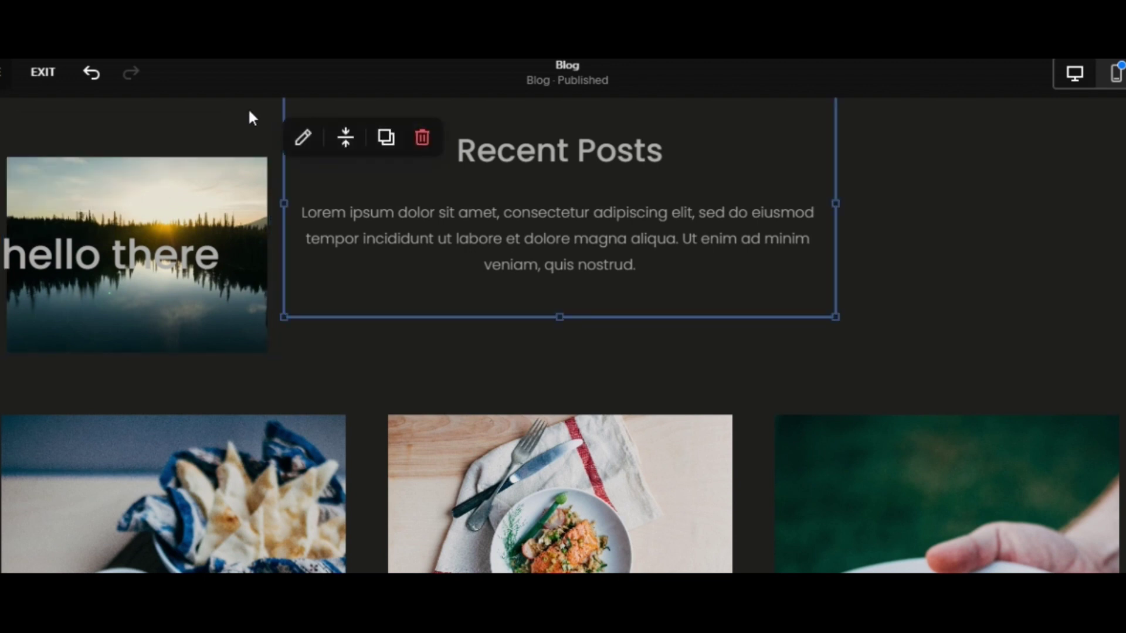
left_click(247, 107)
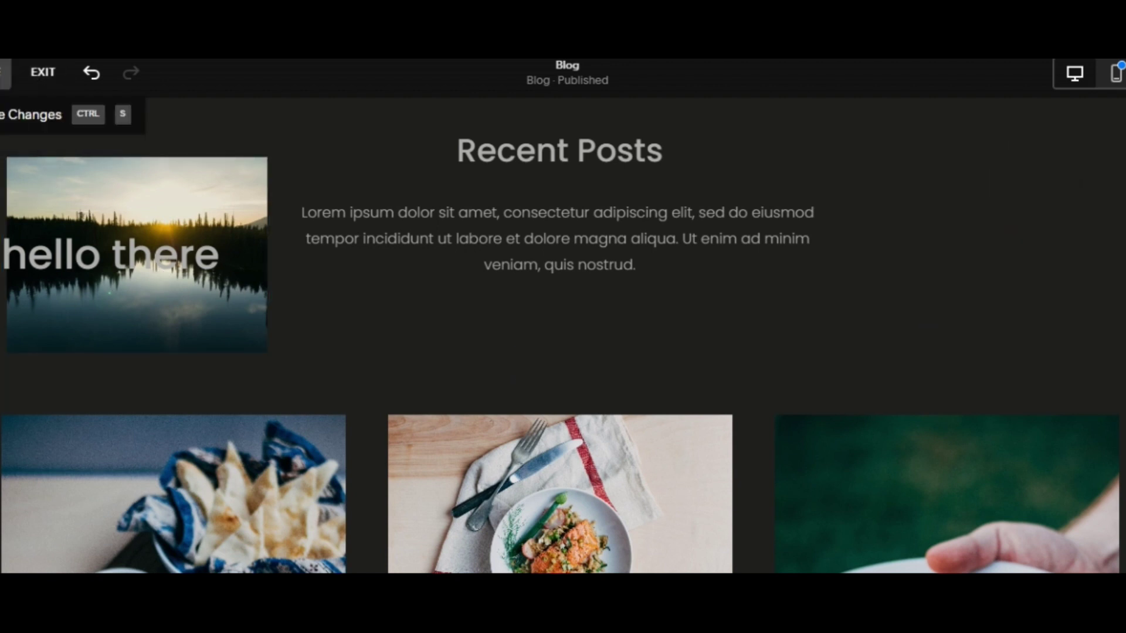
Save the Blog page changes and exit page editing
left_click(6, 77)
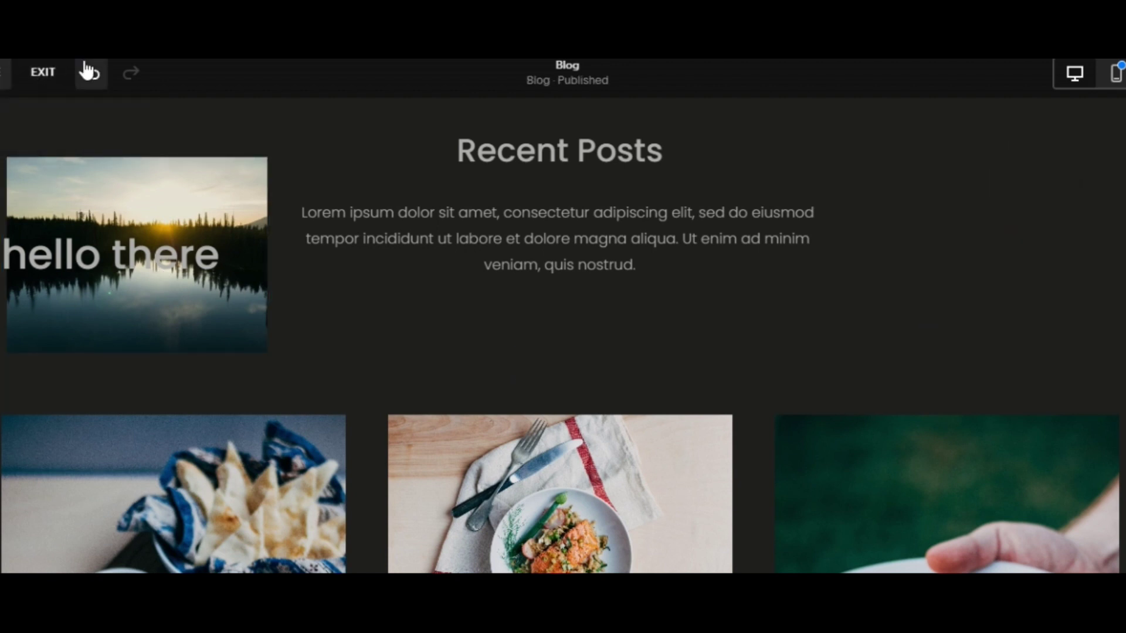
left_click(39, 82)
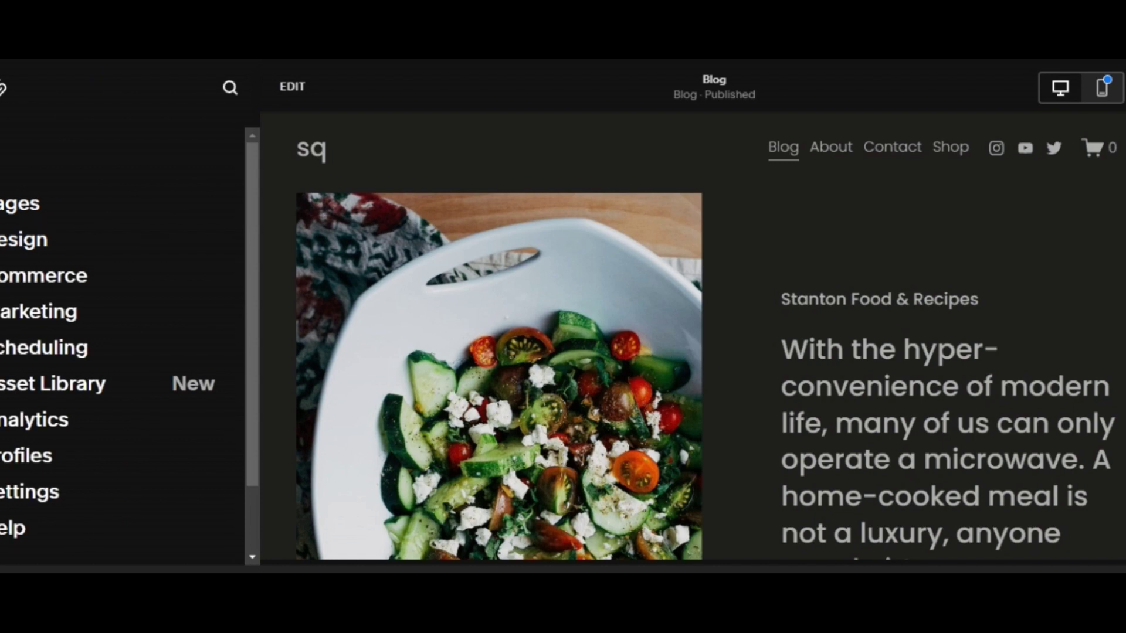
Open the site design's Custom CSS and paste in the poster image overlay, gradient and hover effect rules
left_click(33, 241)
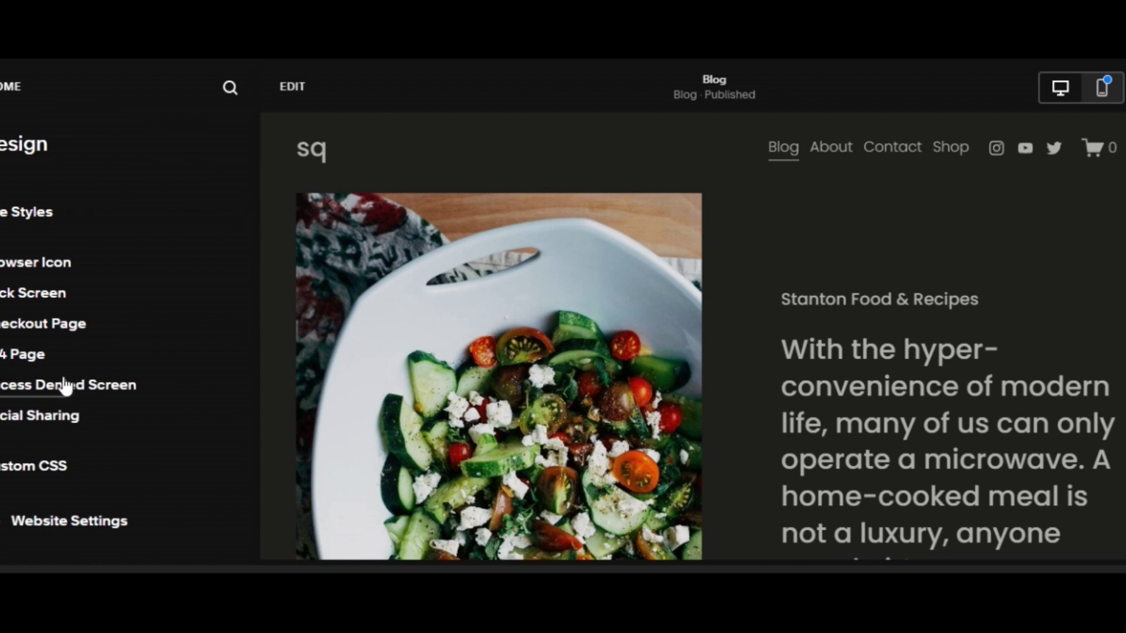
left_click(38, 468)
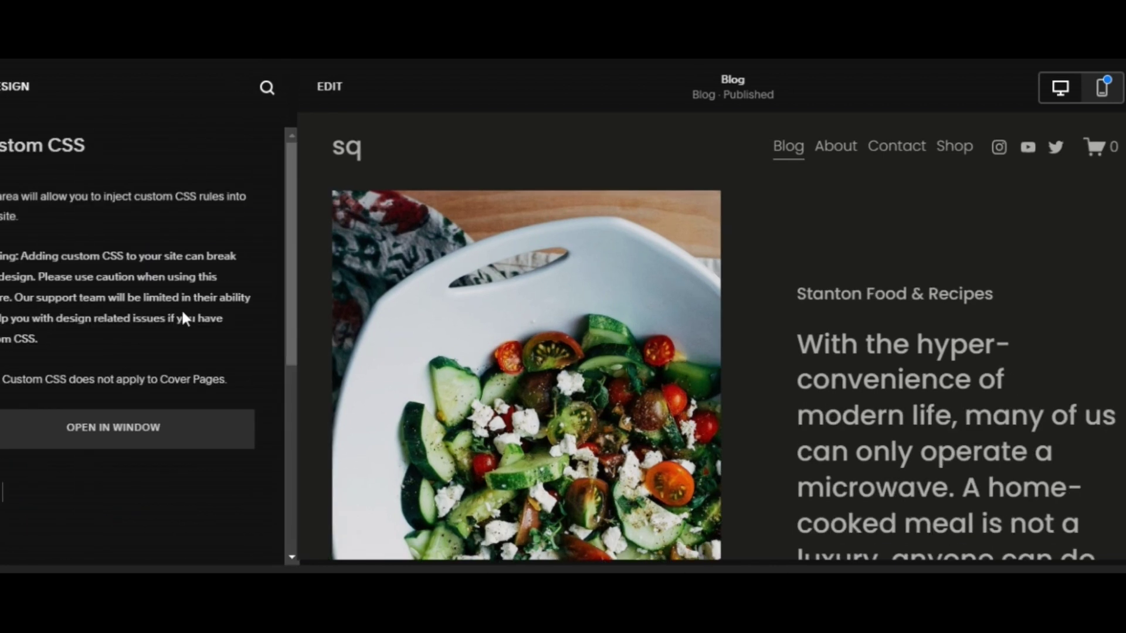
left_click_drag(305, 302, 304, 331)
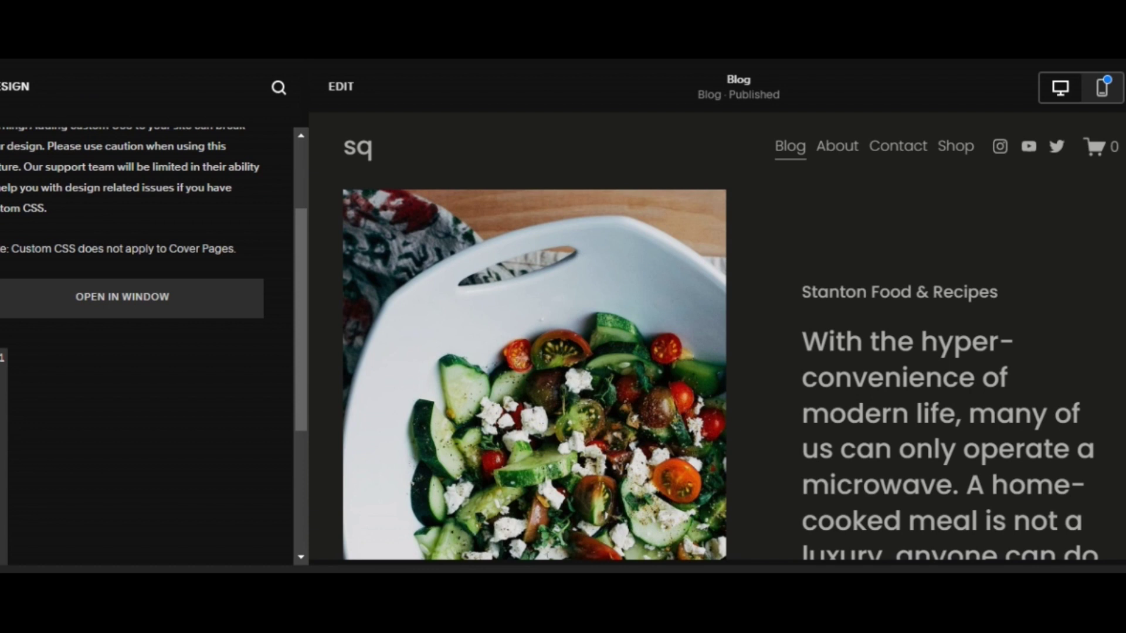
right_click(39, 366)
left_click(107, 181)
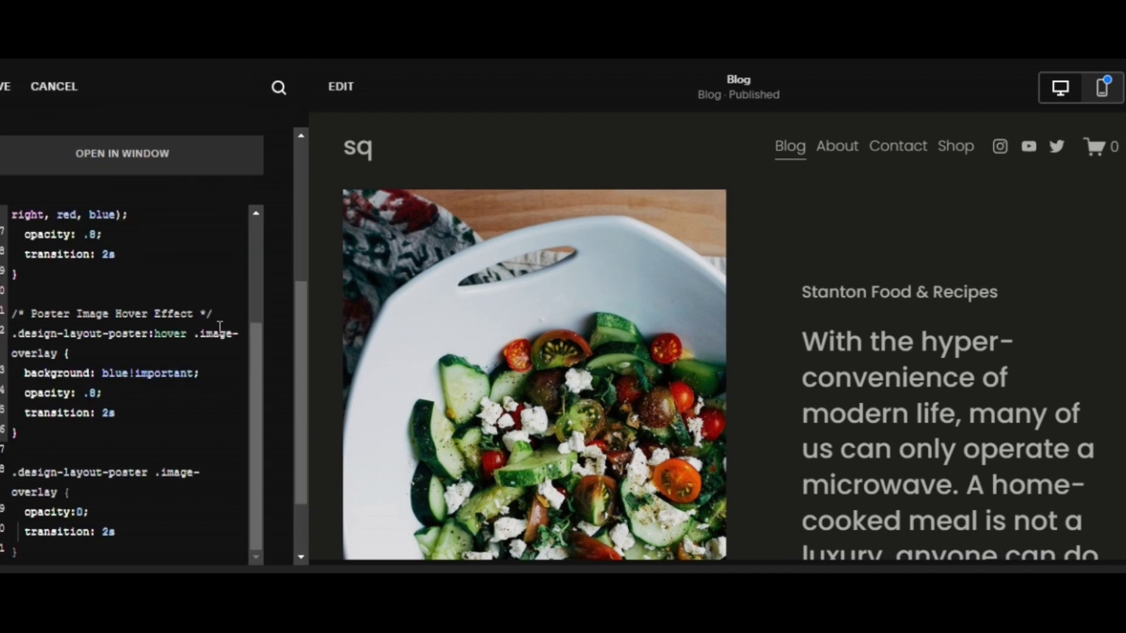
In the Poster Image Gradient CSS rule, set the transition to 3s and the opacity to .5
left_click_drag(262, 360, 253, 219)
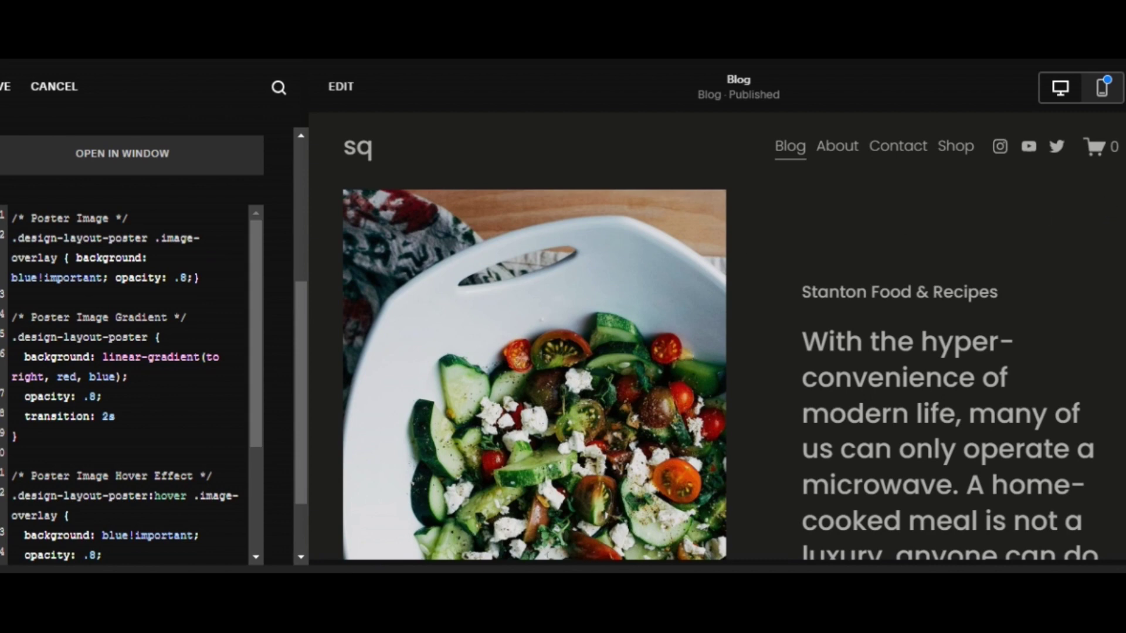
scroll(717, 336, "down", 10)
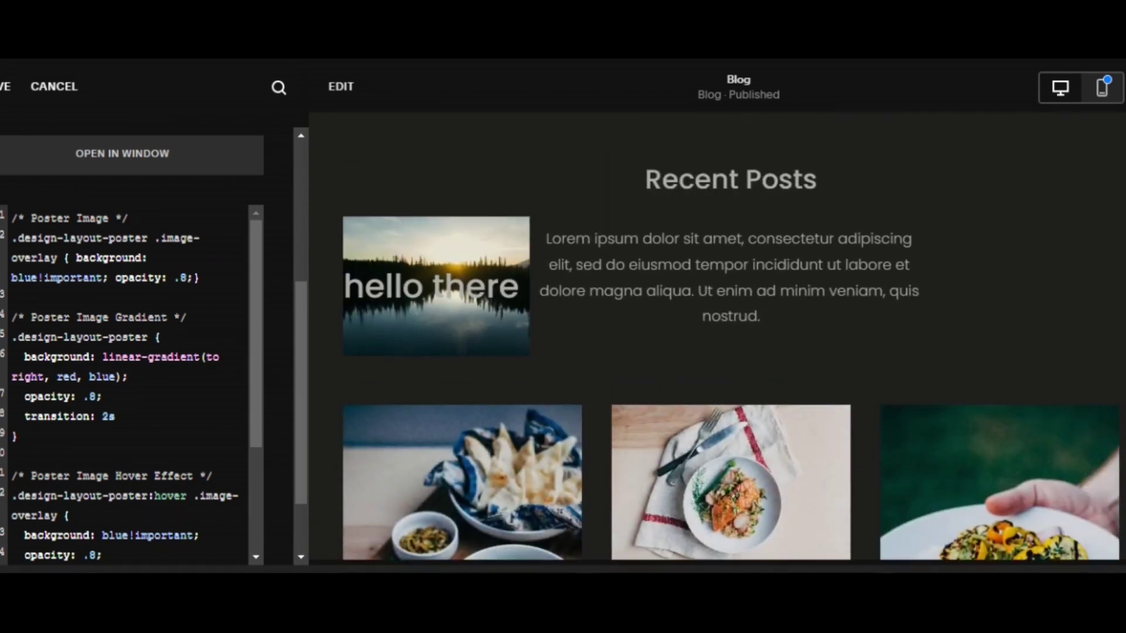
scroll(717, 336, "up", 5)
scroll(717, 336, "down", 8)
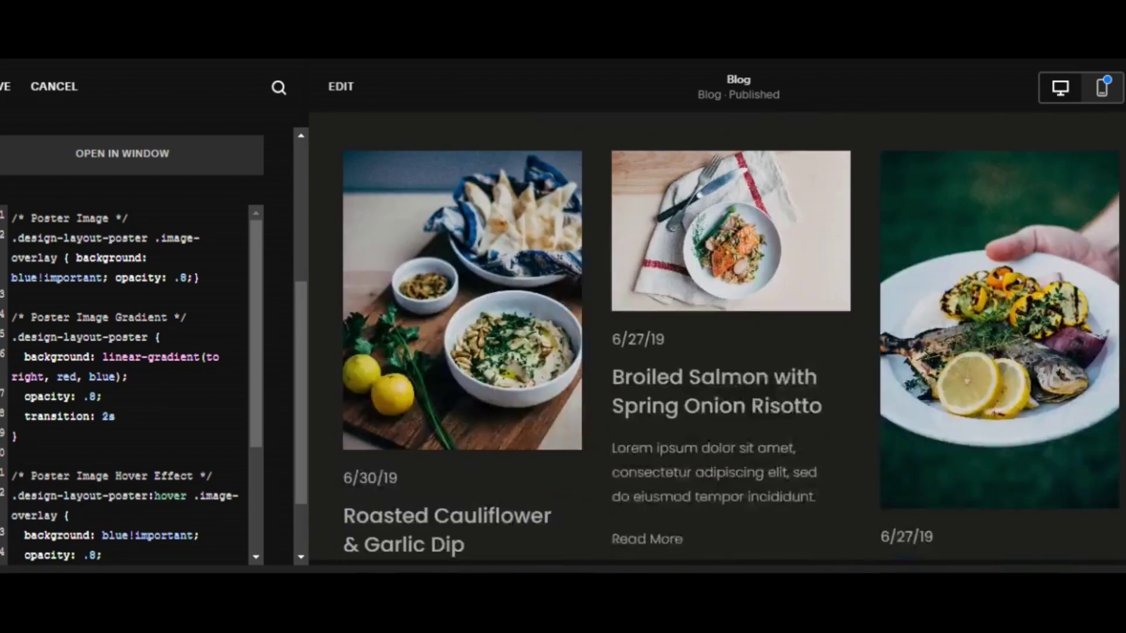
scroll(730, 335, "up", 5)
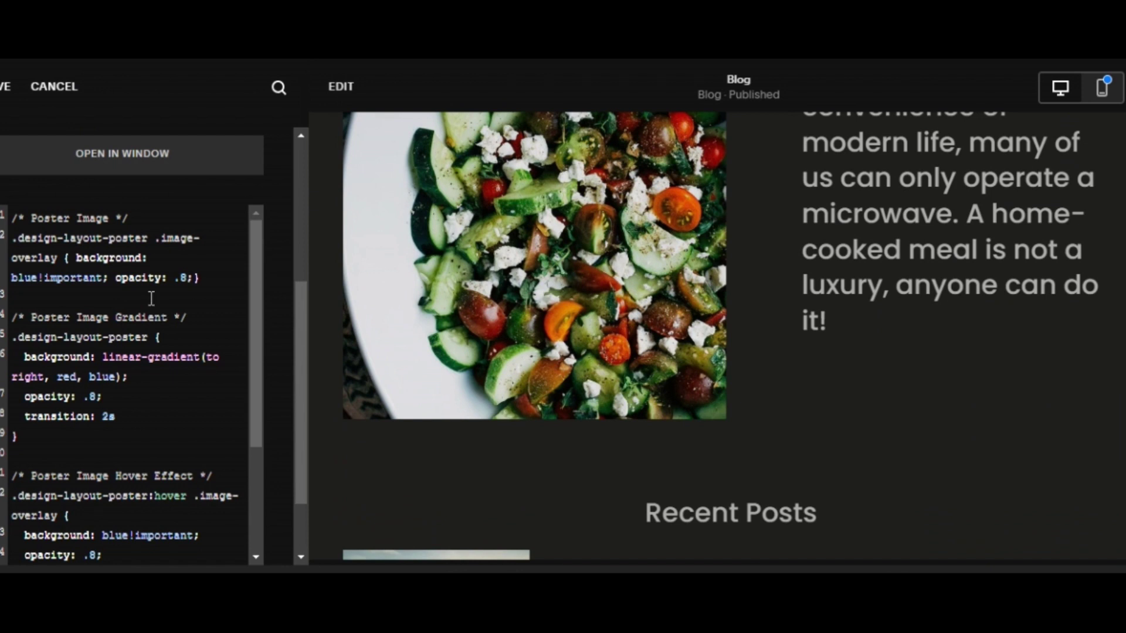
double_click(109, 417)
left_click(111, 417)
key("BackSpace")
type("3")
left_click(96, 397)
key("BackSpace")
type("5")
left_click_drag(253, 345, 260, 511)
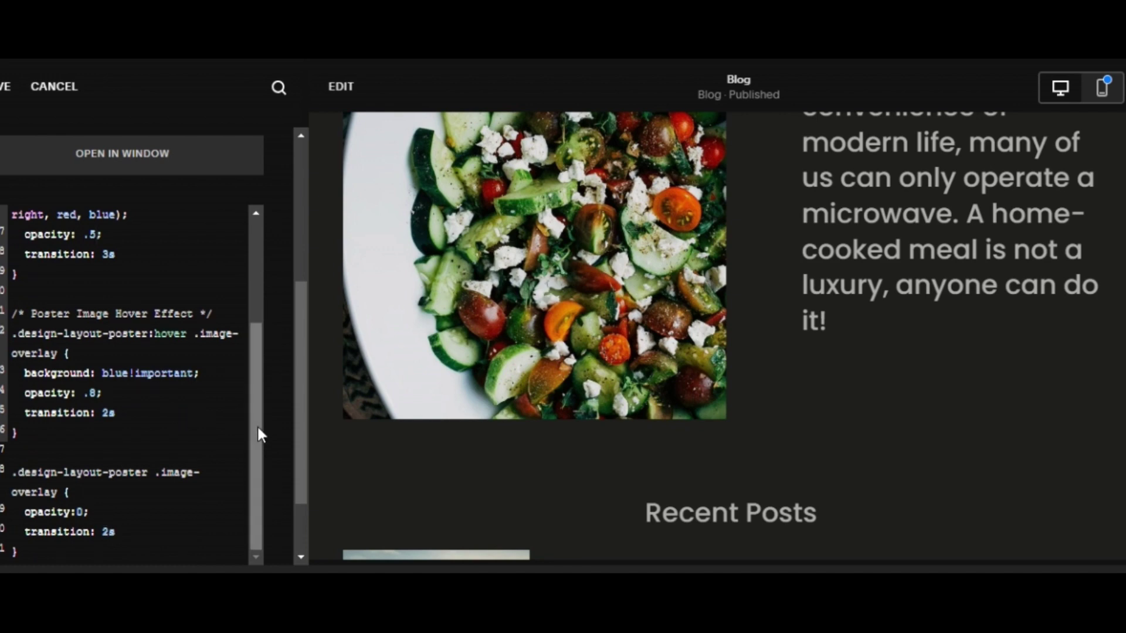
left_click_drag(257, 425, 257, 298)
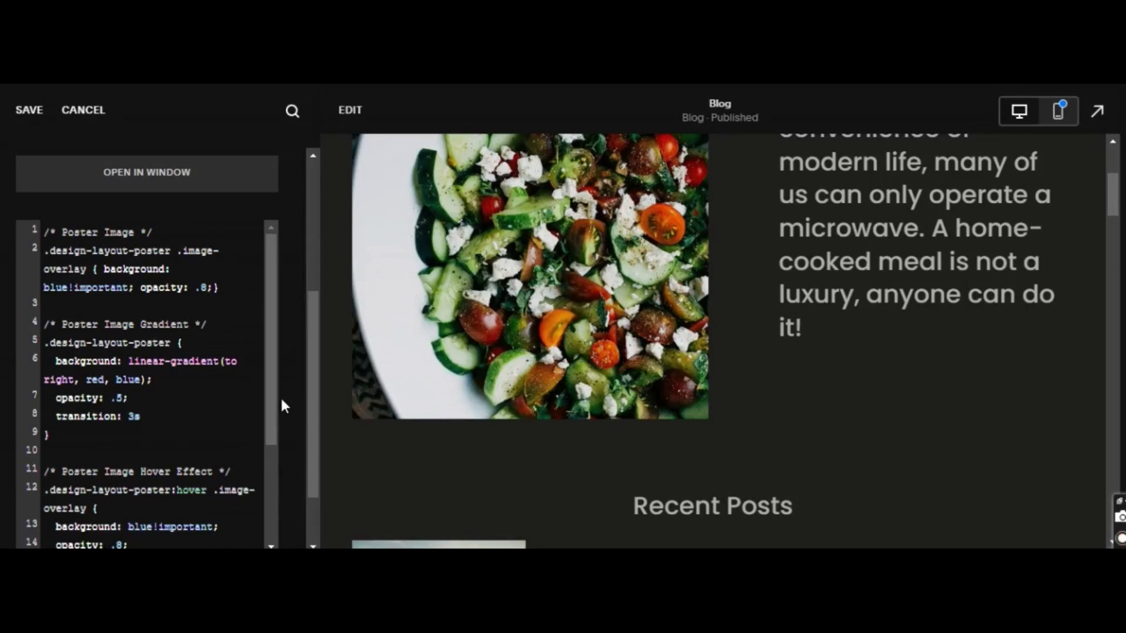
left_click_drag(273, 399, 266, 363)
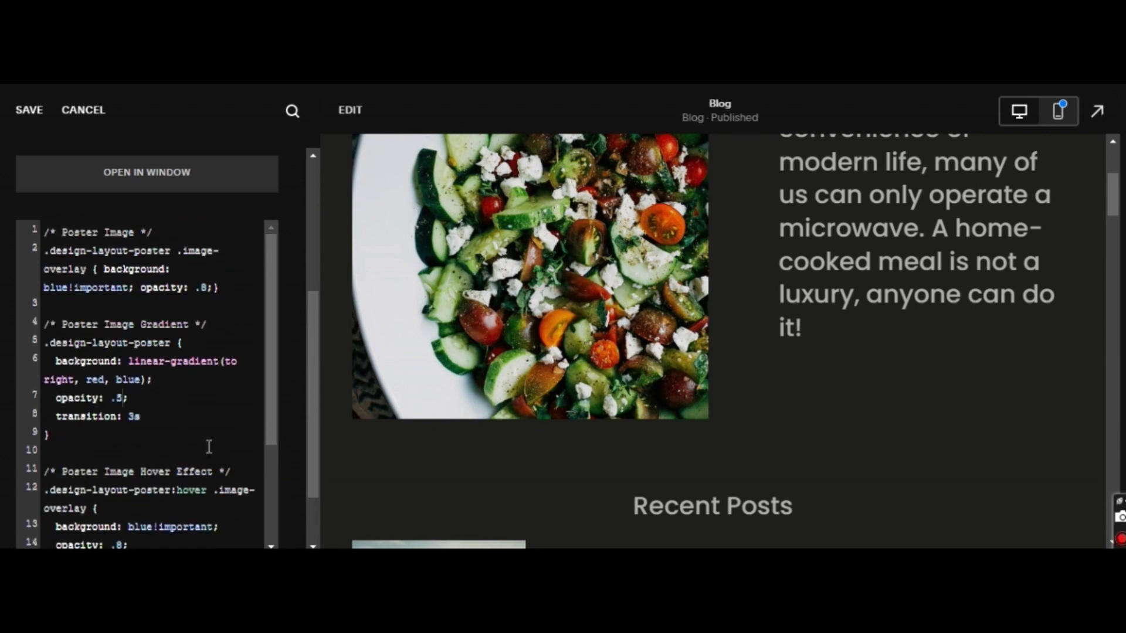